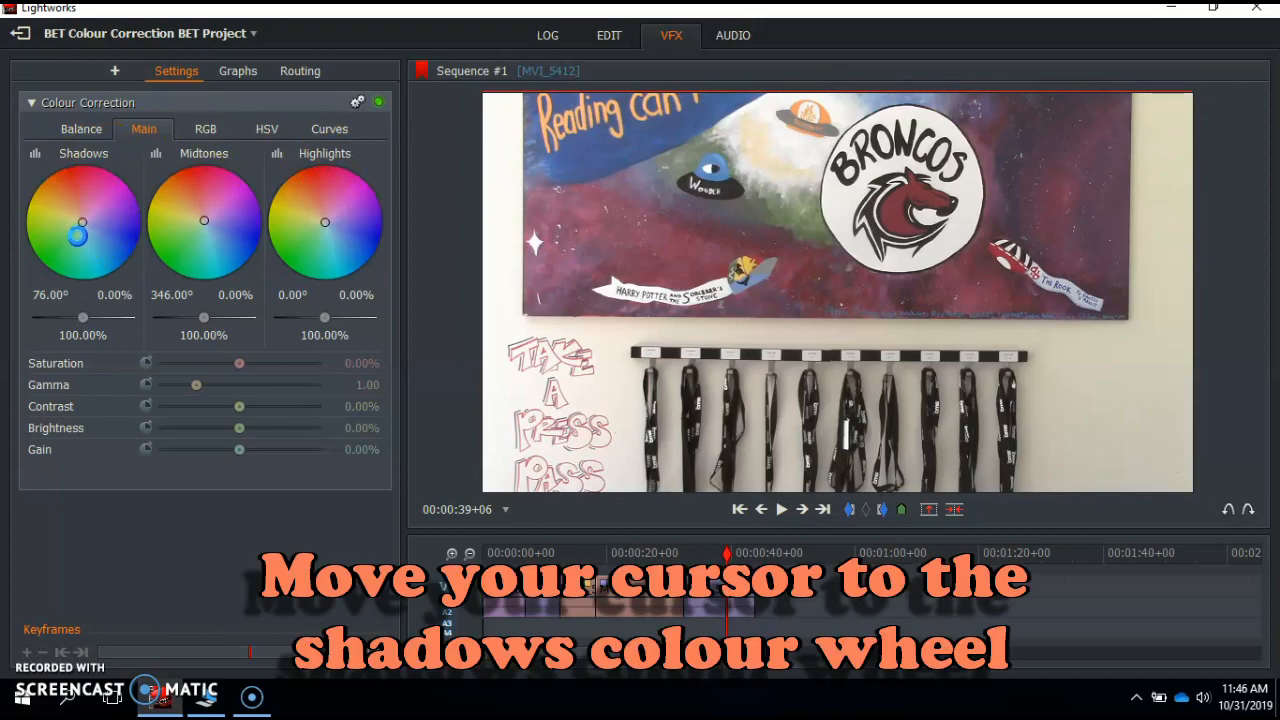
# - Try tinting the shadows green at 94.43° and 100.00% strength, and return the shadows tint to 0.00% strength
pyautogui.moveTo(68, 256); pyautogui.dragTo(8, 256)
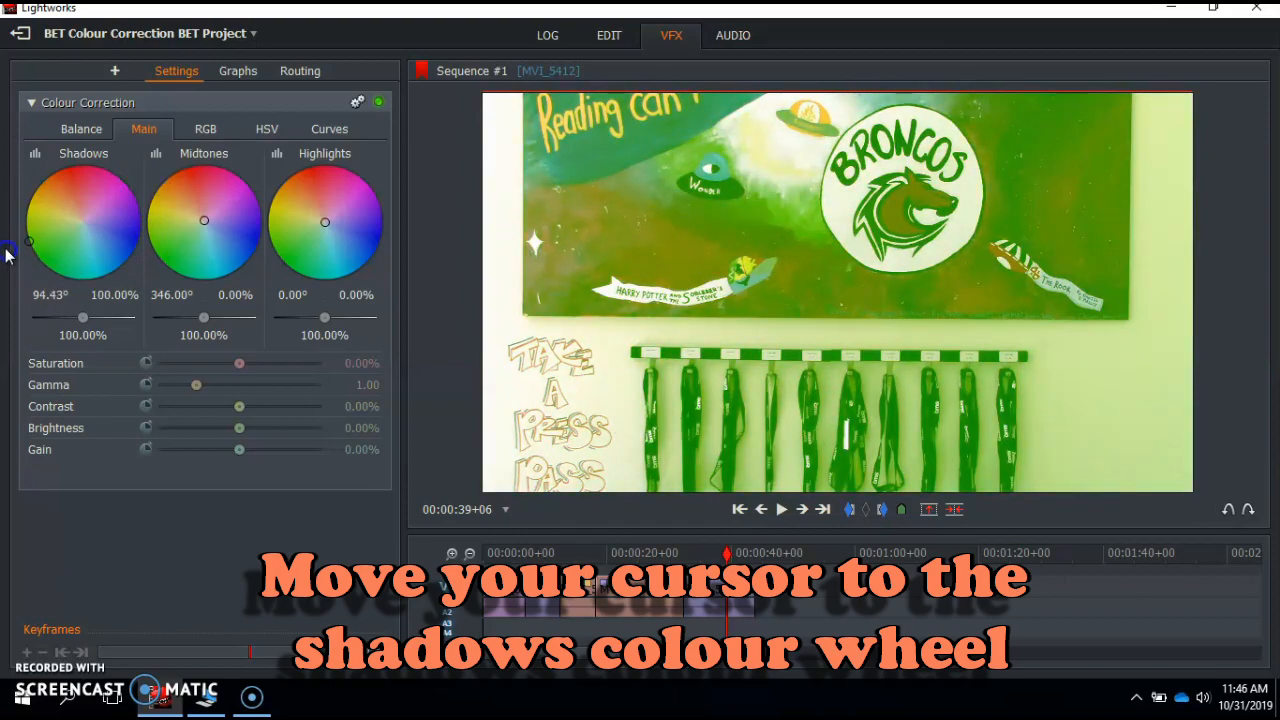
pyautogui.moveTo(5, 195); pyautogui.dragTo(85, 229)
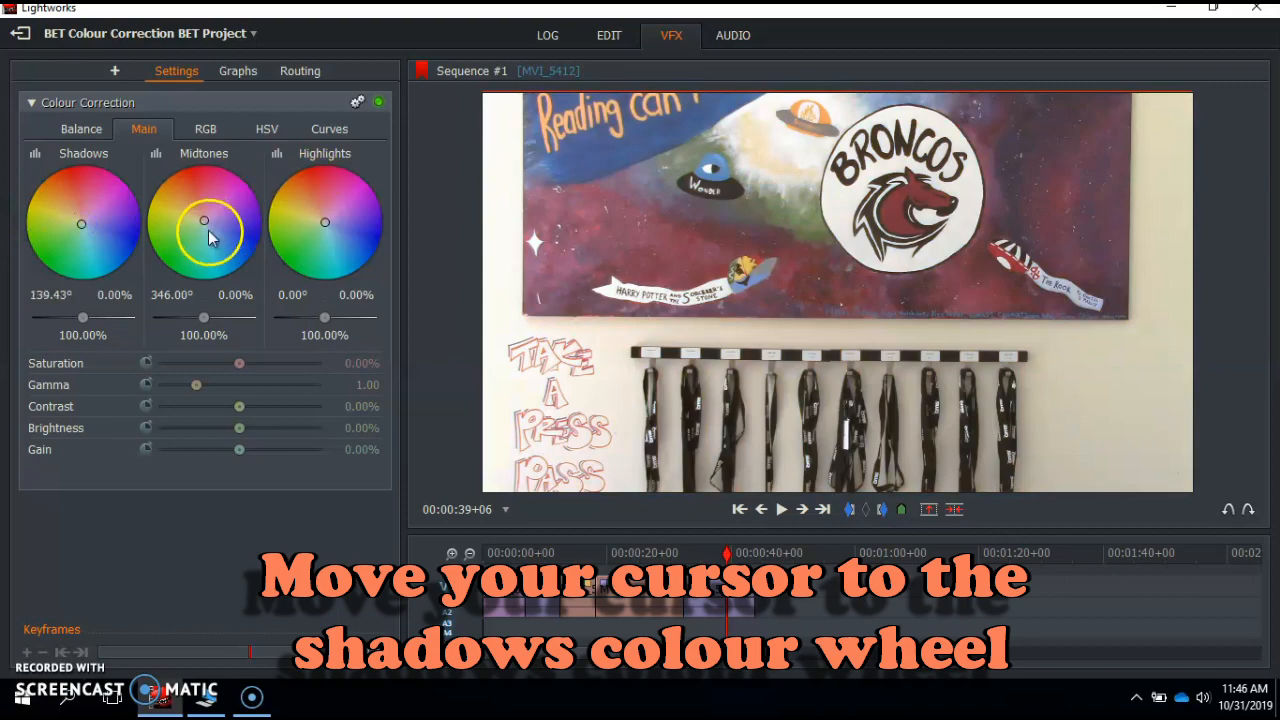
# - Centre the midtones, highlights and shadows colour wheels at 0.00° and 0.00%
pyautogui.moveTo(203, 225)
pyautogui.mouseDown()
pyautogui.moveTo(199, 138)
pyautogui.moveTo(214, 363)
pyautogui.moveTo(186, 371)
pyautogui.moveTo(137, 210)
pyautogui.moveTo(266, 143)
pyautogui.moveTo(271, 247)
pyautogui.moveTo(85, 289)
pyautogui.moveTo(149, 286)
pyautogui.moveTo(199, 225)
pyautogui.mouseUp()
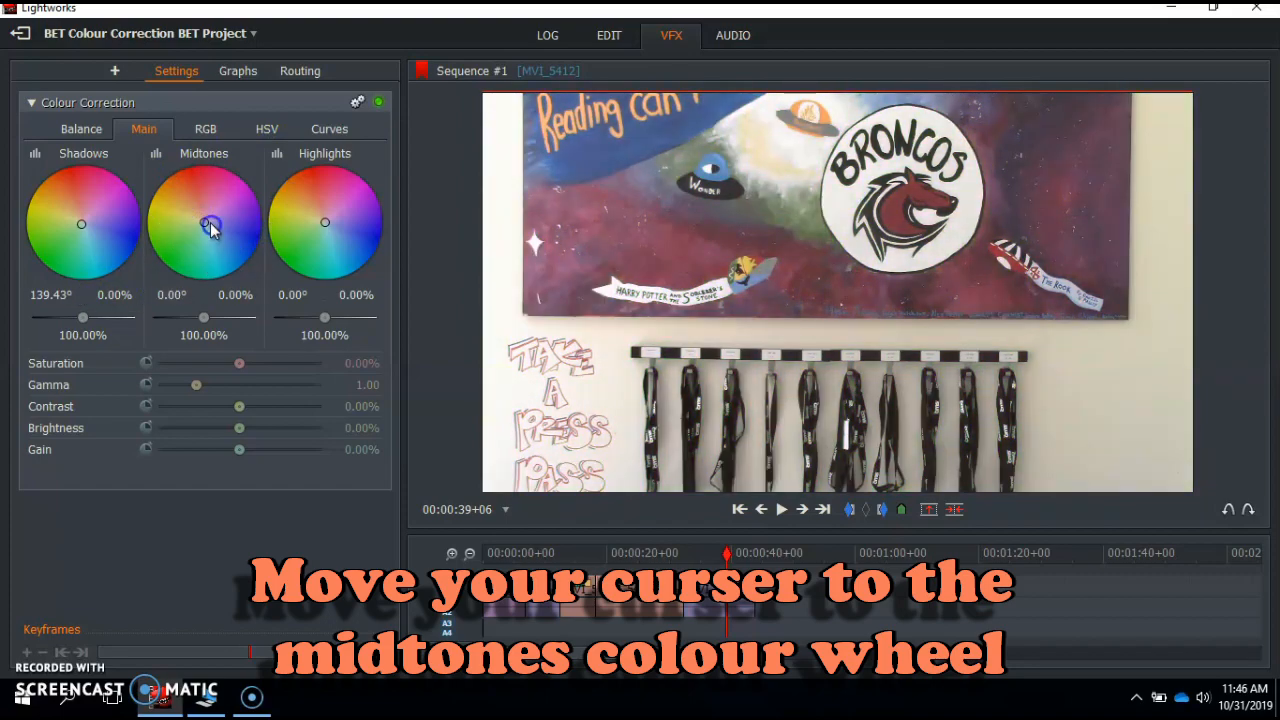
pyautogui.moveTo(206, 224)
pyautogui.mouseDown()
pyautogui.moveTo(198, 246)
pyautogui.moveTo(212, 217)
pyautogui.mouseUp()
pyautogui.click(227, 298)
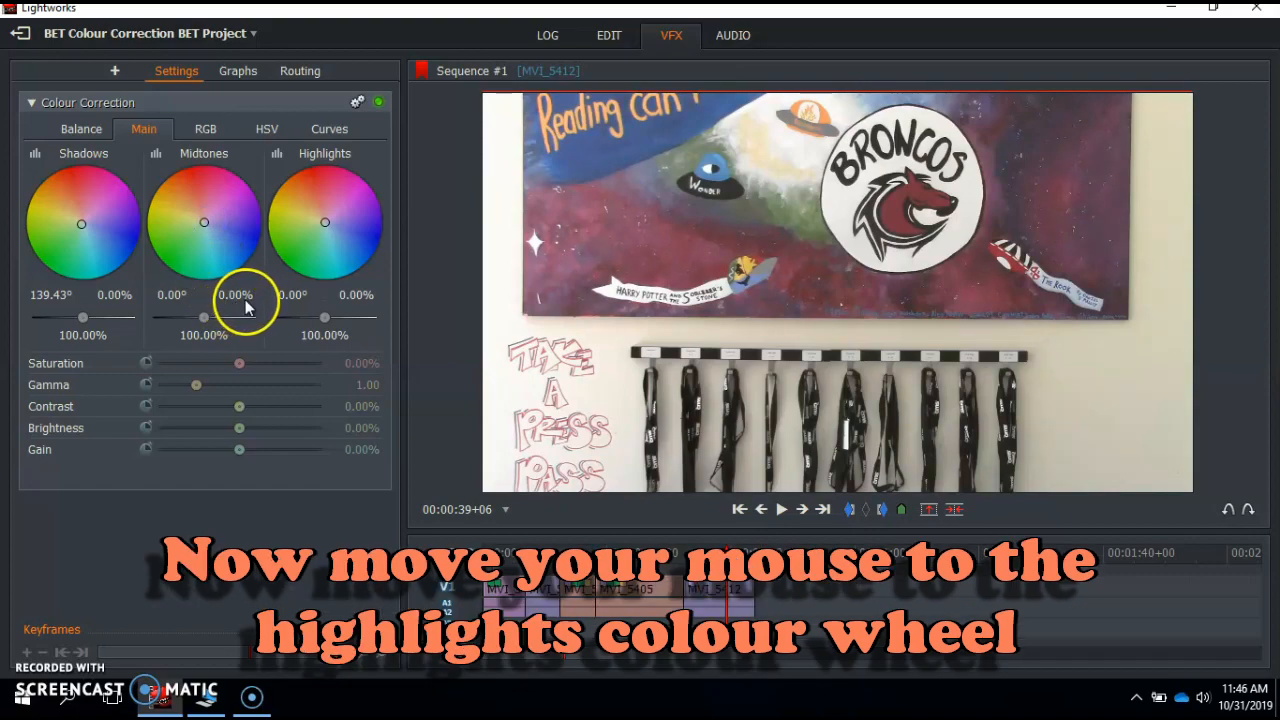
pyautogui.moveTo(328, 223); pyautogui.dragTo(311, 252)
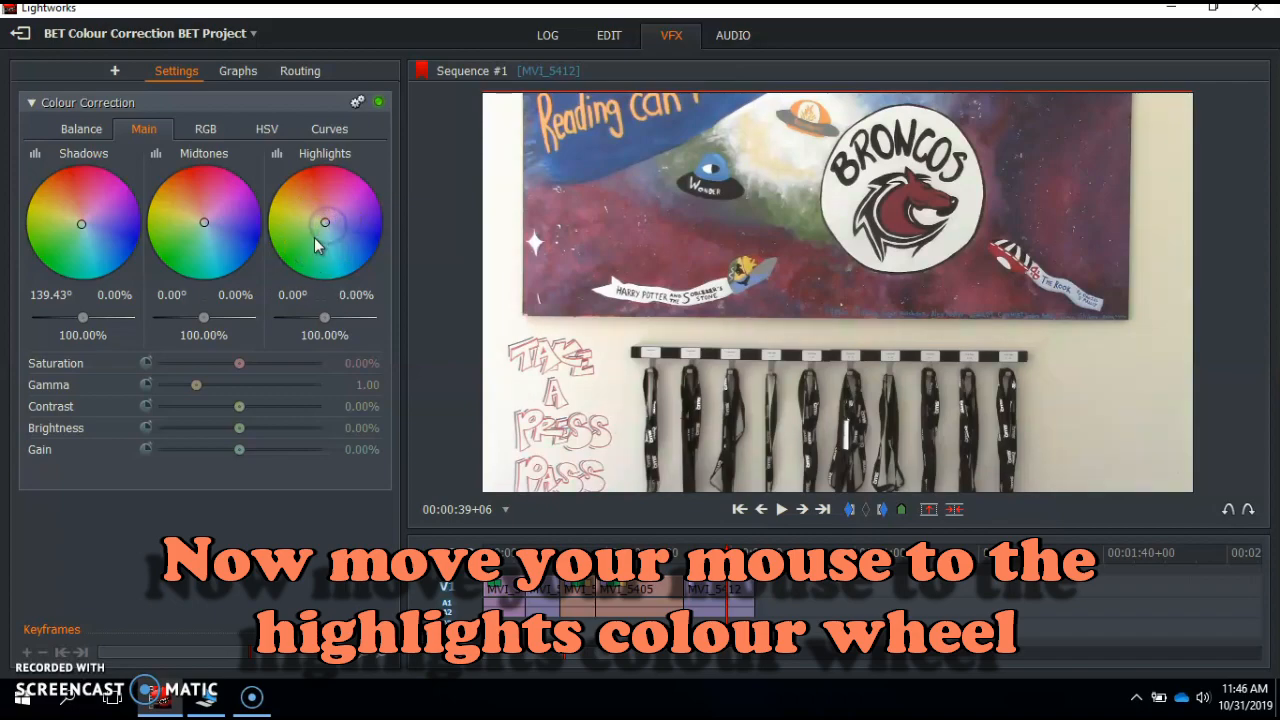
pyautogui.moveTo(78, 222); pyautogui.dragTo(69, 240)
pyautogui.doubleClick(85, 221)
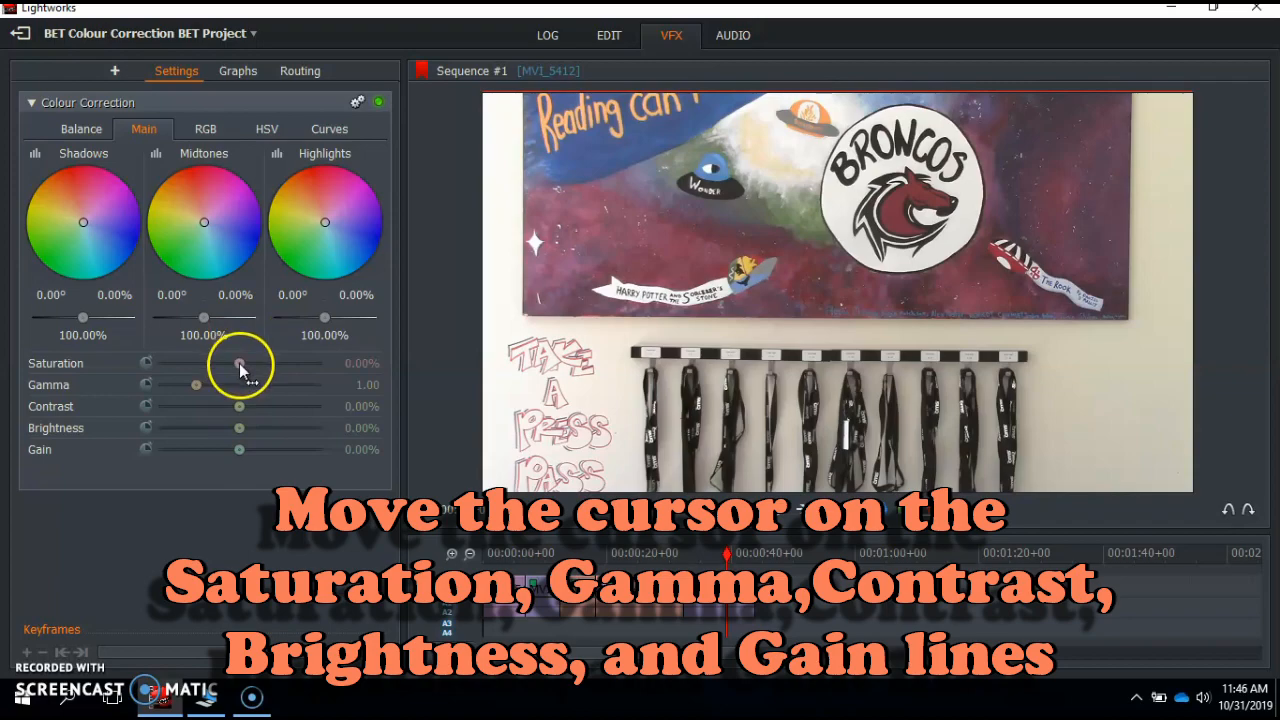
# - Try the main saturation at 100%, compare it with the colour correction bypassed, and reset it to 0.00%
pyautogui.moveTo(240, 365)
pyautogui.mouseDown()
pyautogui.moveTo(320, 366)
pyautogui.moveTo(117, 370)
pyautogui.moveTo(223, 377)
pyautogui.moveTo(329, 362)
pyautogui.moveTo(236, 361)
pyautogui.mouseUp()
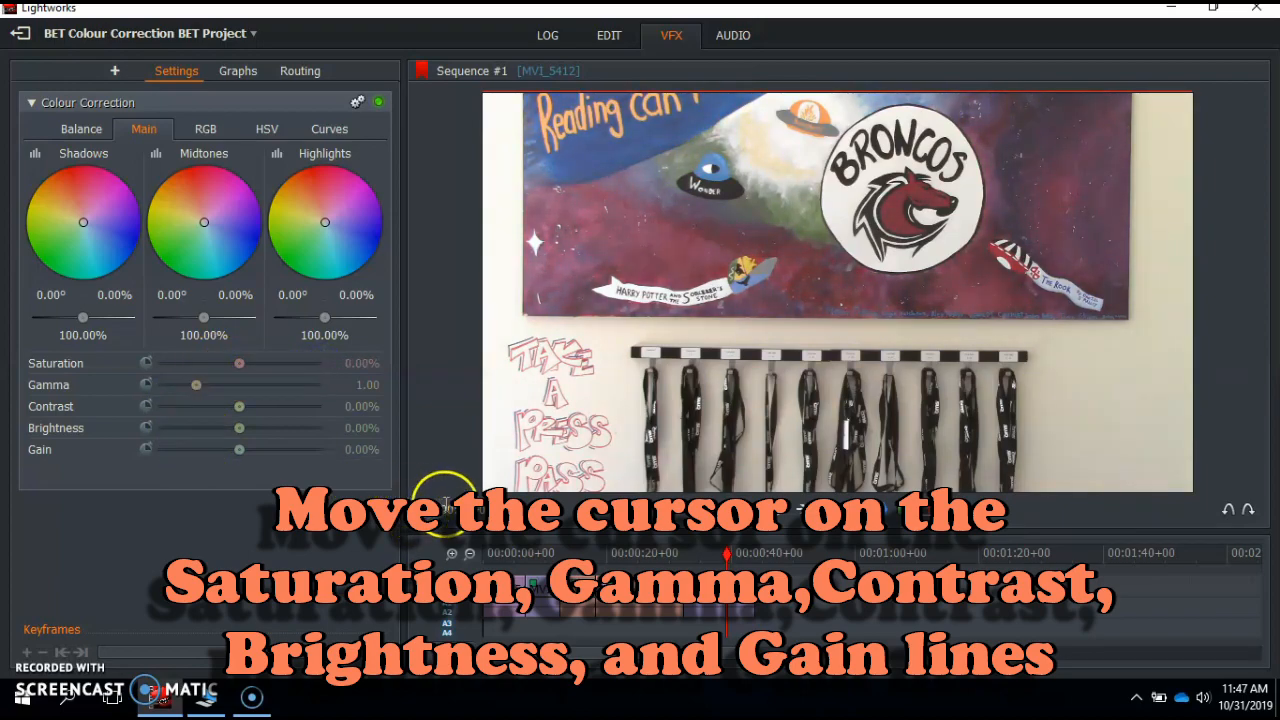
pyautogui.moveTo(258, 358); pyautogui.dragTo(309, 358)
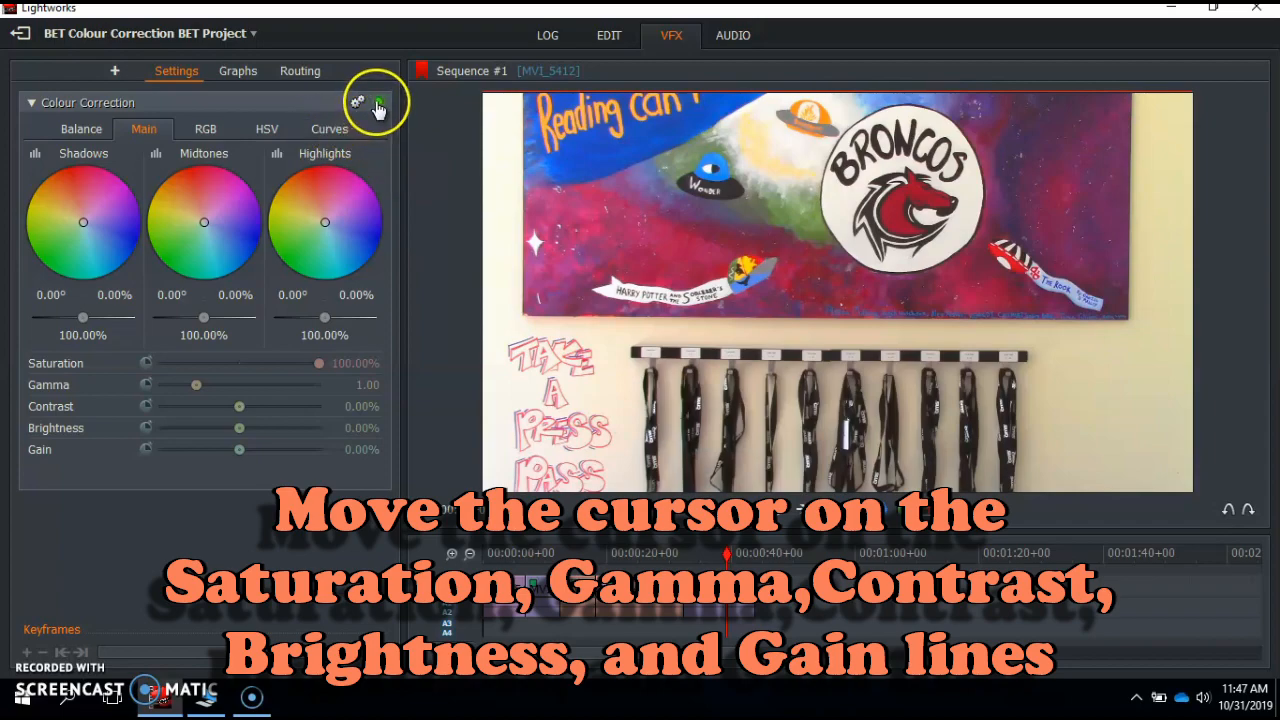
pyautogui.click(377, 104)
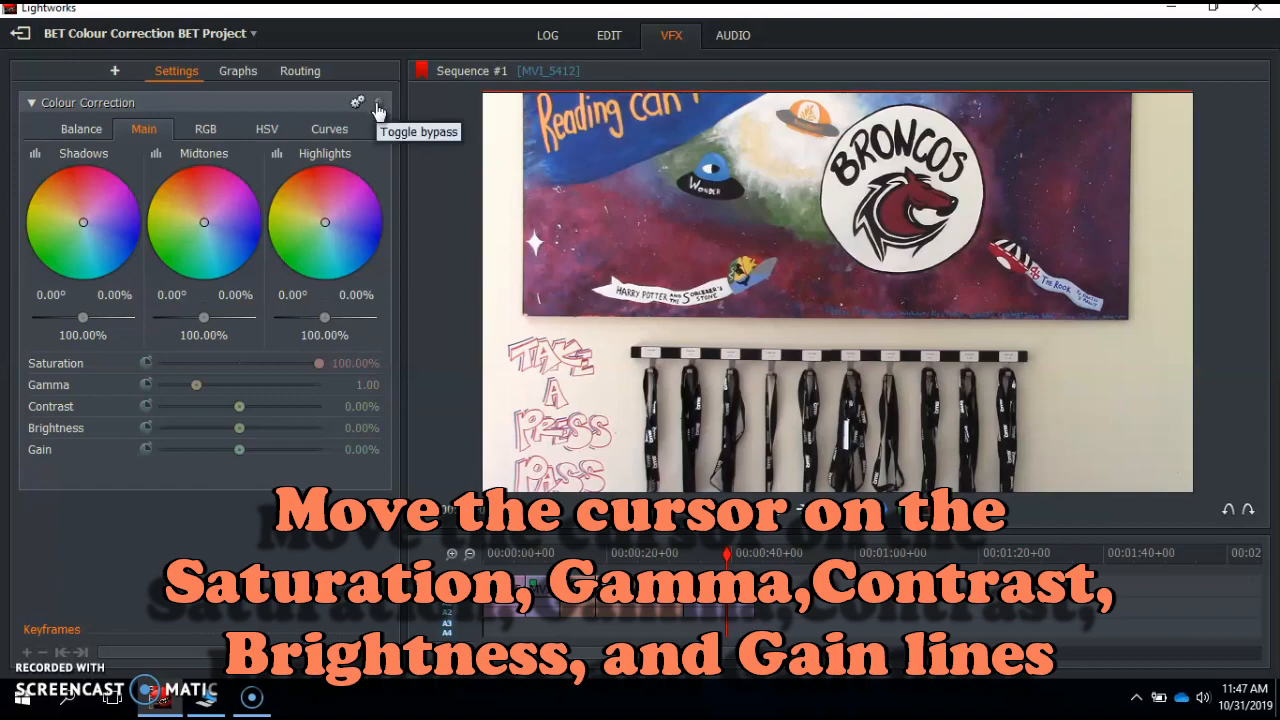
pyautogui.click(377, 105)
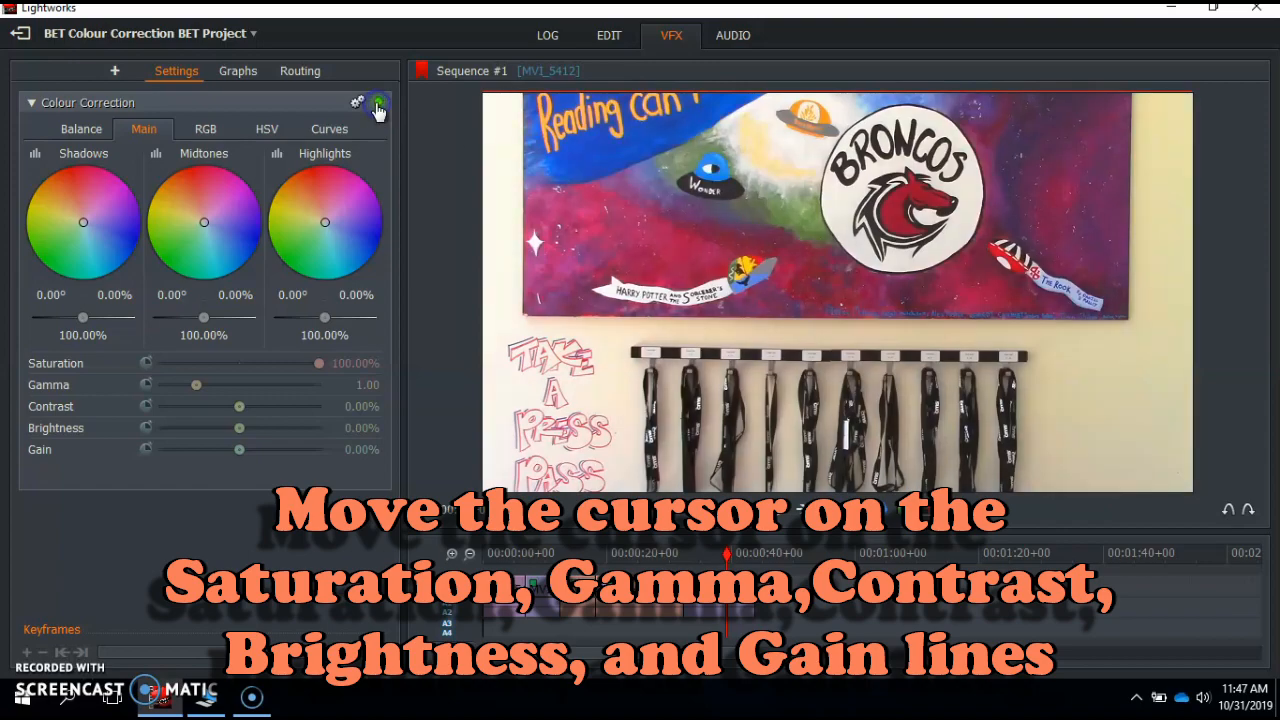
pyautogui.click(239, 363)
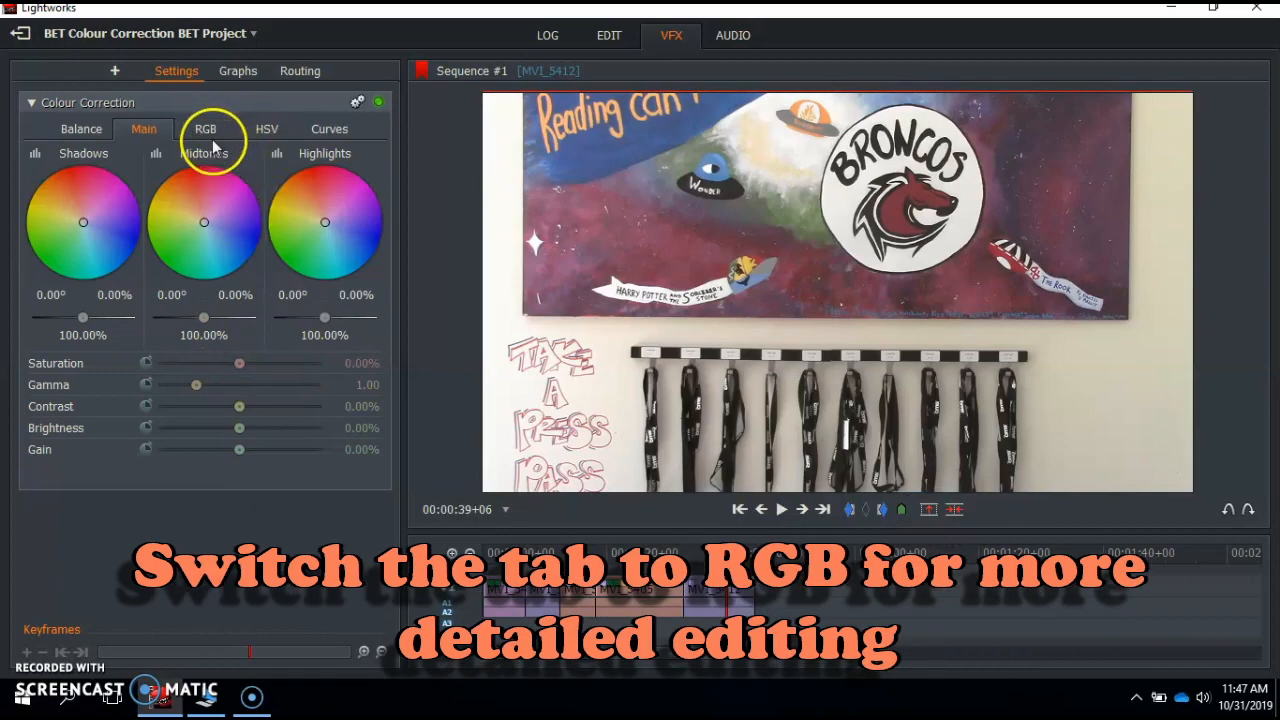
# - Try the RGB red gamma at 4.00, 0.18 and 0.63, test the green and blue gamma, and reset all three to 1.00
pyautogui.click(208, 130)
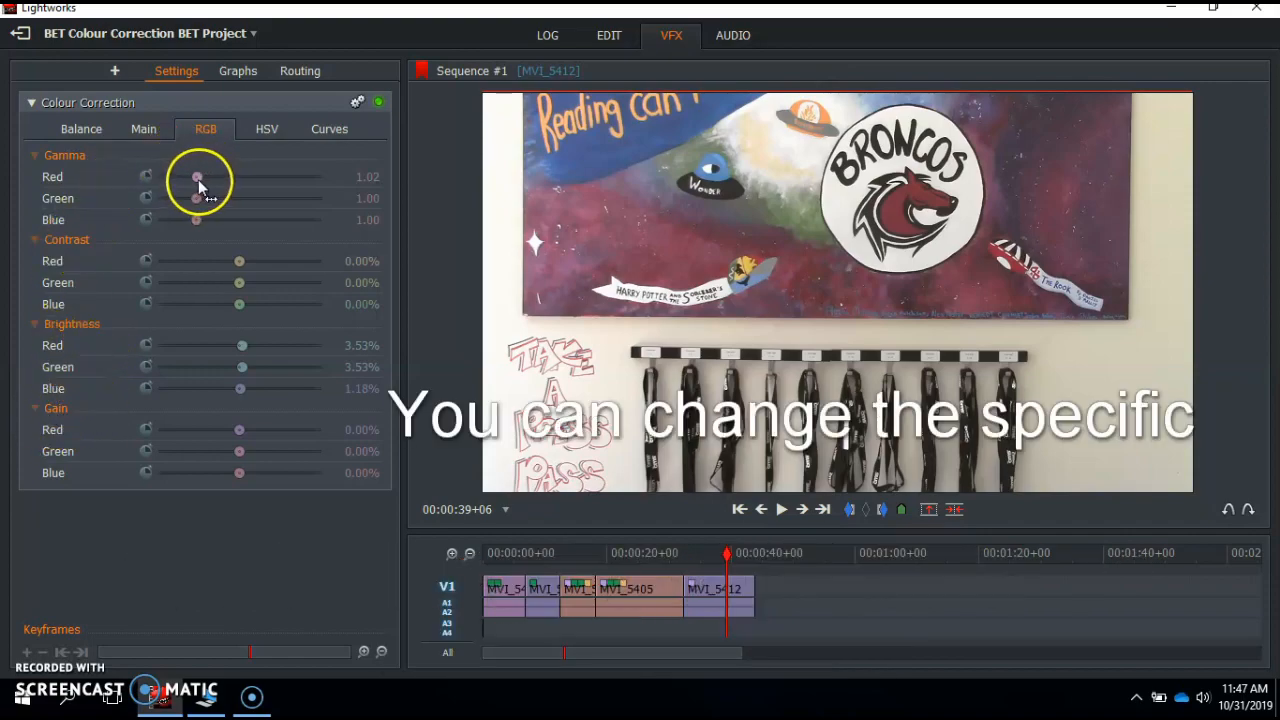
pyautogui.moveTo(219, 179); pyautogui.dragTo(345, 204)
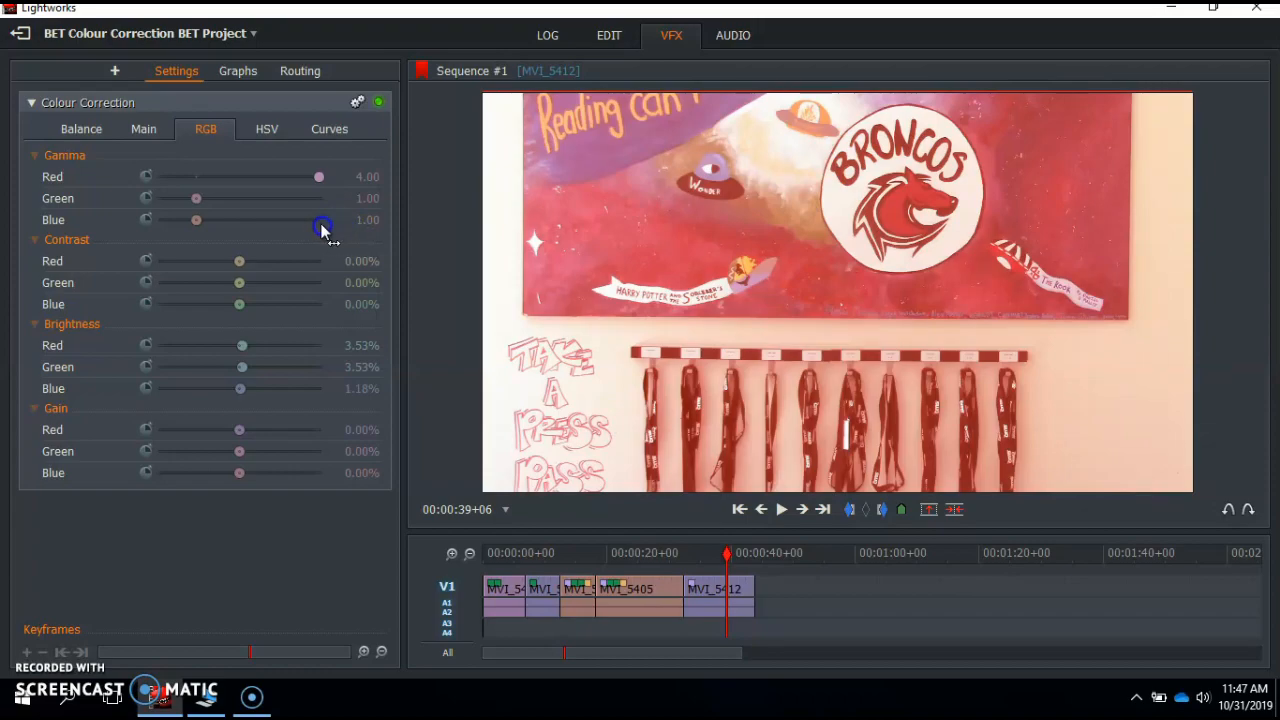
pyautogui.moveTo(319, 176); pyautogui.dragTo(160, 176)
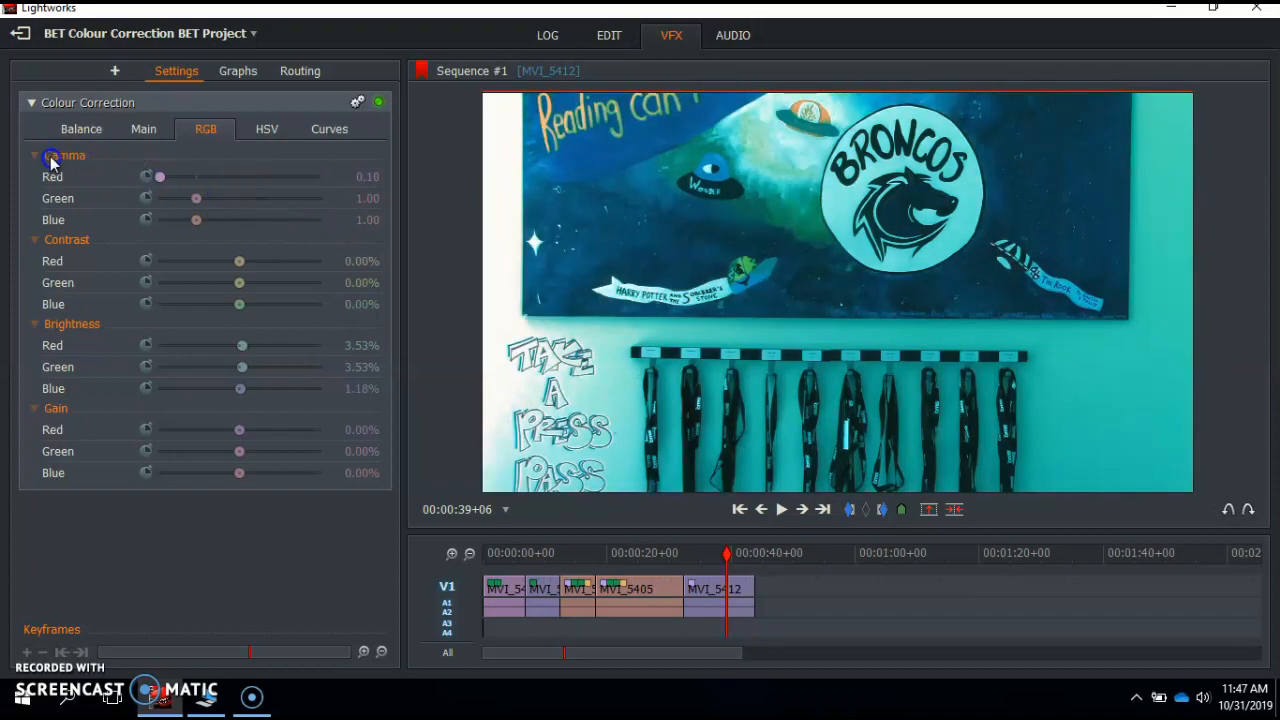
pyautogui.moveTo(160, 176); pyautogui.dragTo(183, 190)
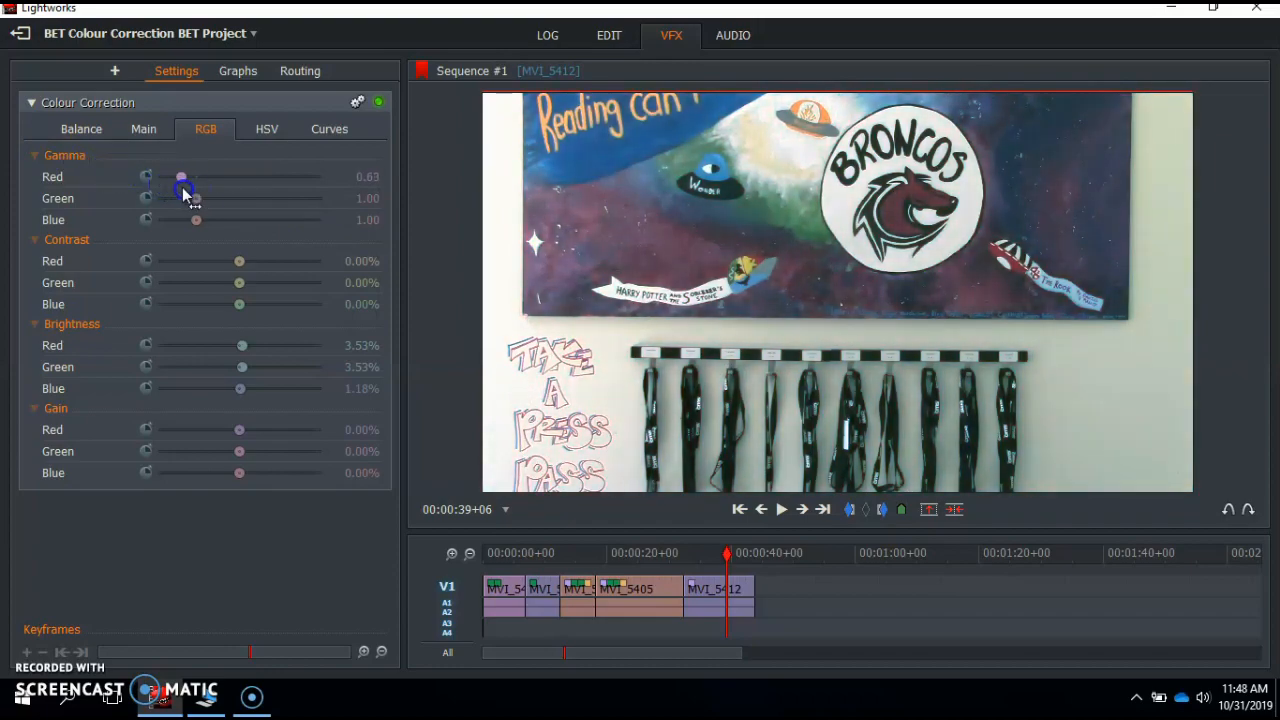
pyautogui.click(195, 176)
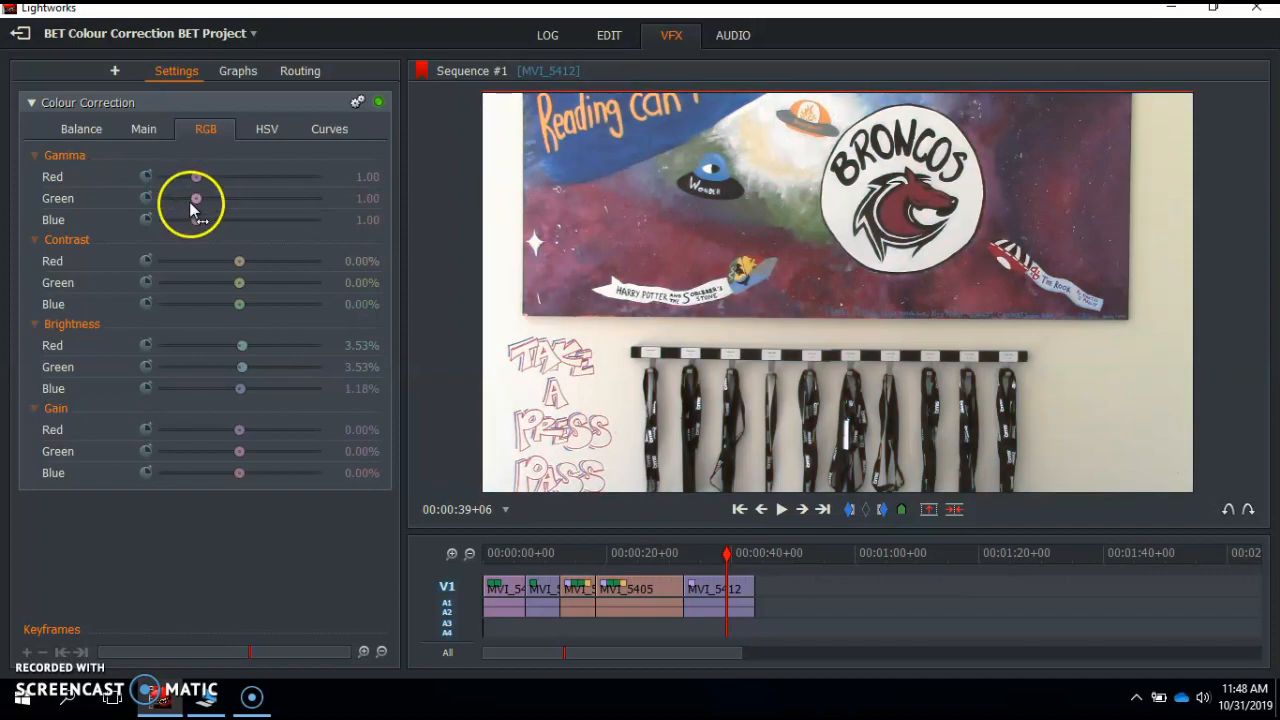
pyautogui.moveTo(197, 198); pyautogui.dragTo(140, 300)
pyautogui.click(196, 220)
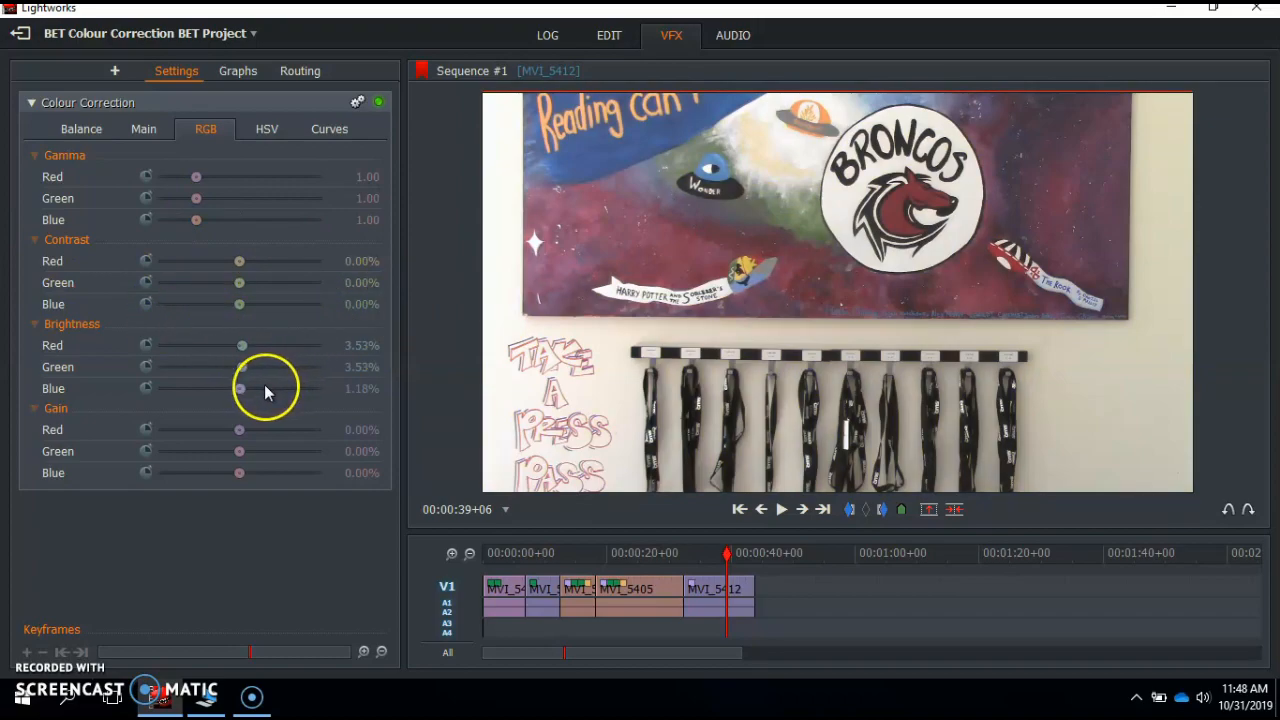
# - Try stronger RGB contrast on the red, green and blue channels, with red and blue at 100%, and reset all to 0.00%
pyautogui.moveTo(239, 261); pyautogui.dragTo(374, 269)
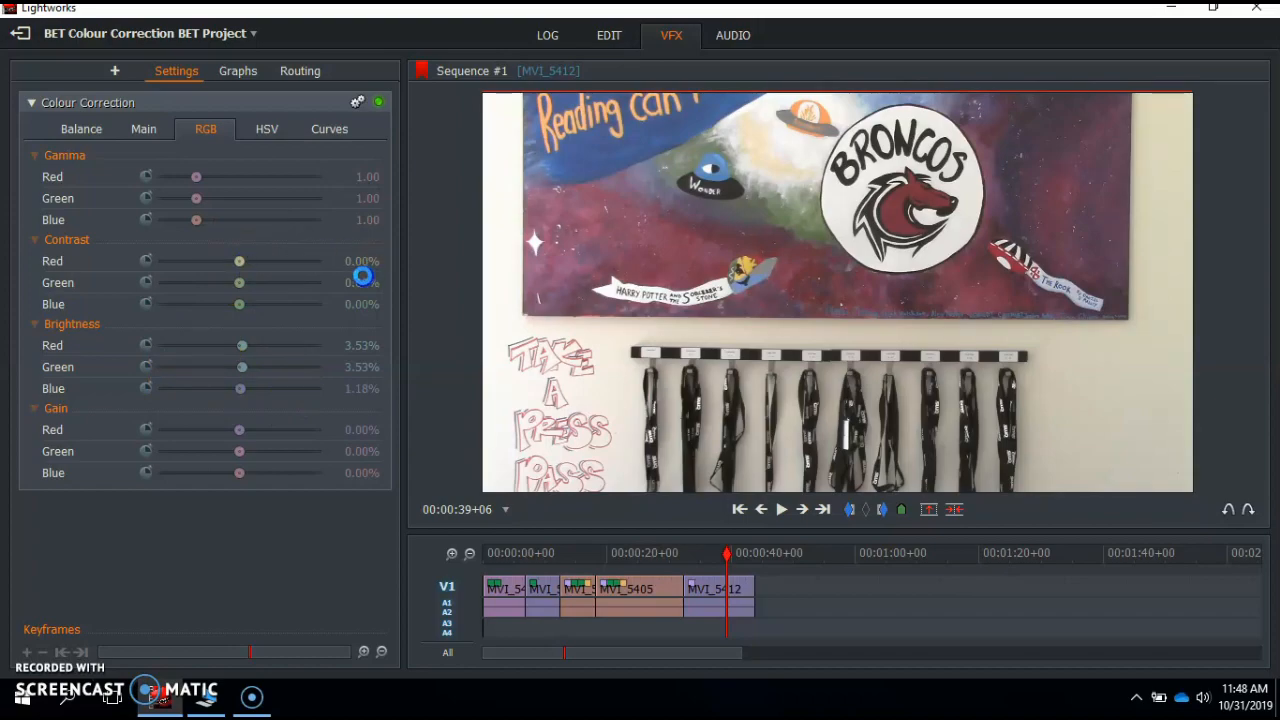
pyautogui.moveTo(330, 261); pyautogui.dragTo(329, 264)
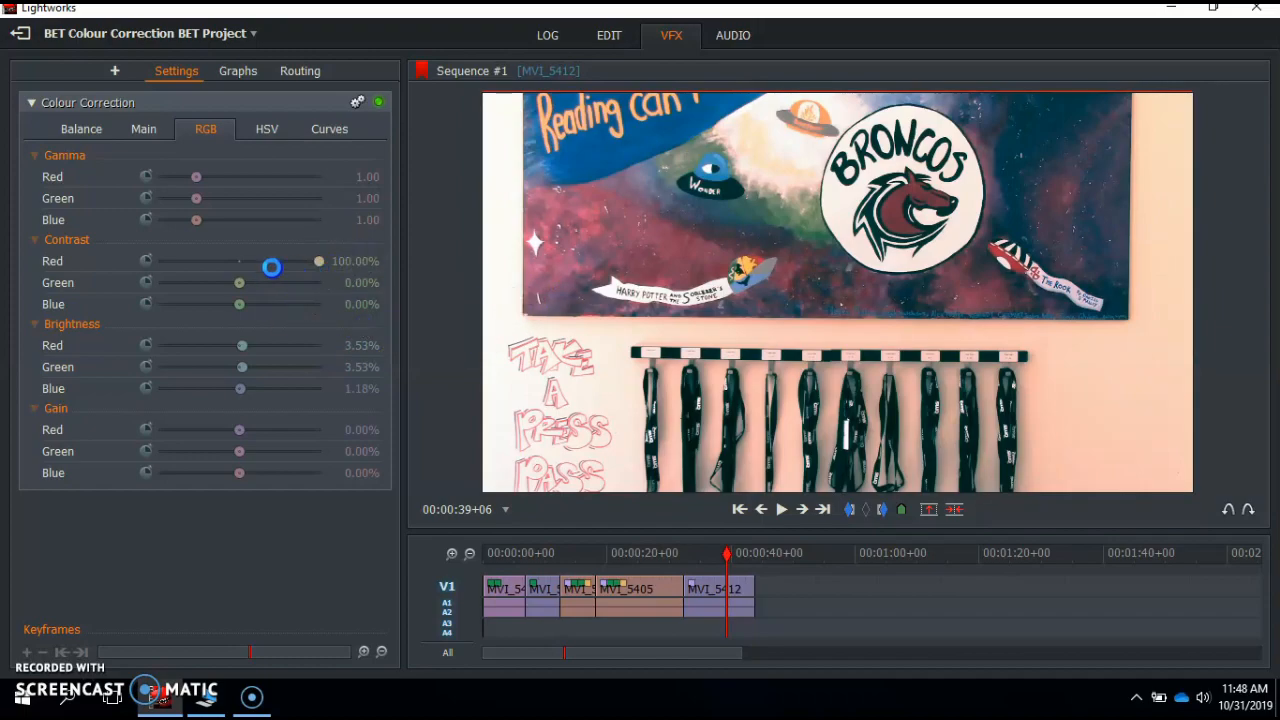
pyautogui.moveTo(318, 260); pyautogui.dragTo(443, 277)
pyautogui.moveTo(320, 283); pyautogui.dragTo(550, 307)
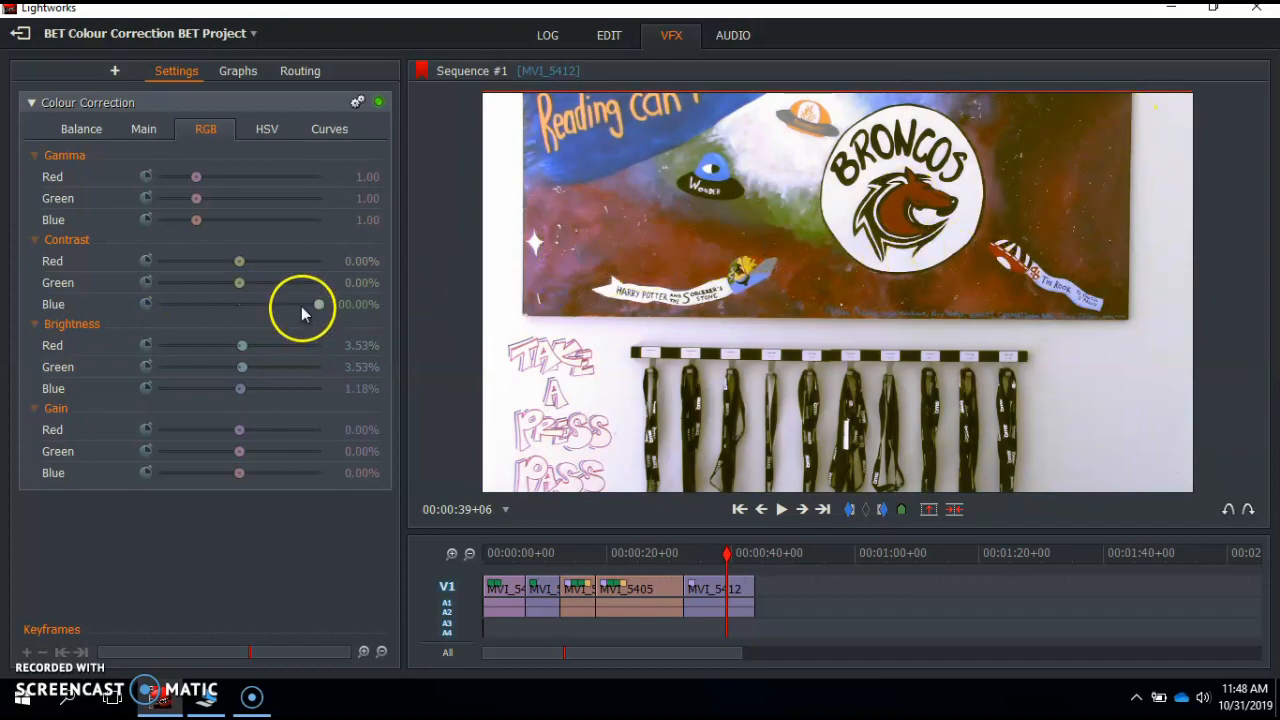
pyautogui.moveTo(323, 294); pyautogui.dragTo(238, 309)
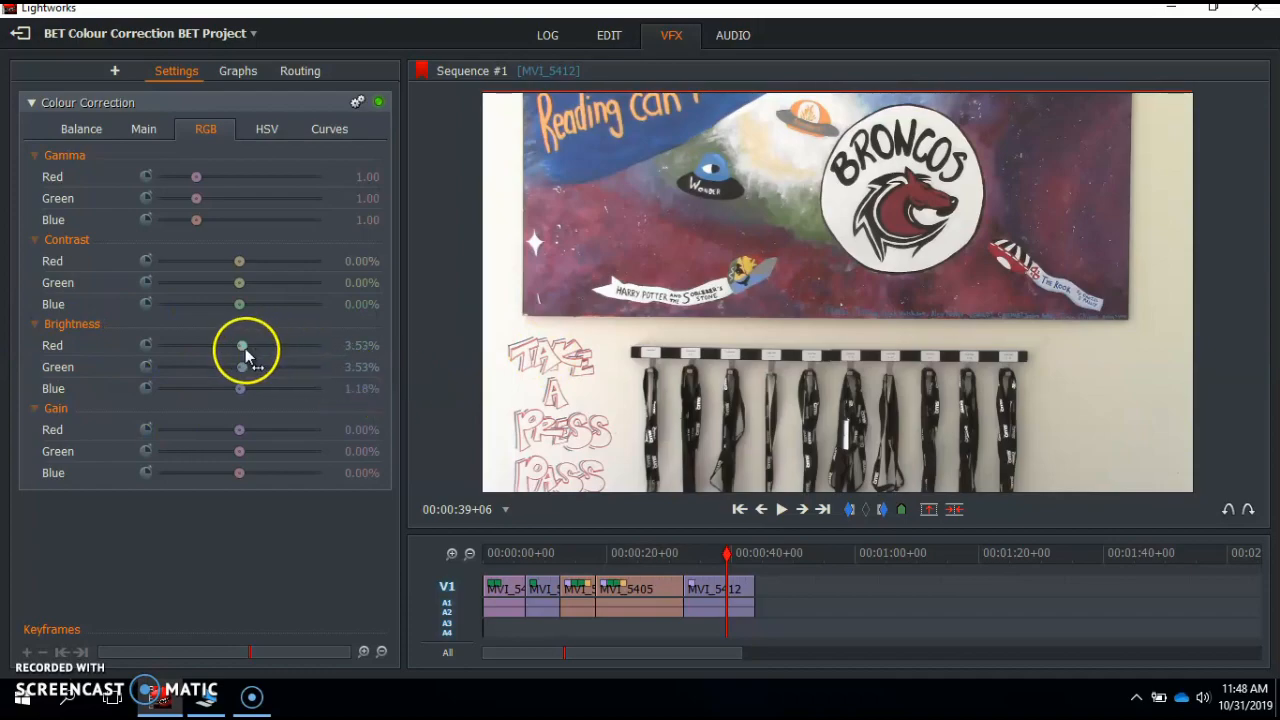
# - Set the RGB red brightness to 0.00%
pyautogui.moveTo(333, 339); pyautogui.dragTo(372, 370)
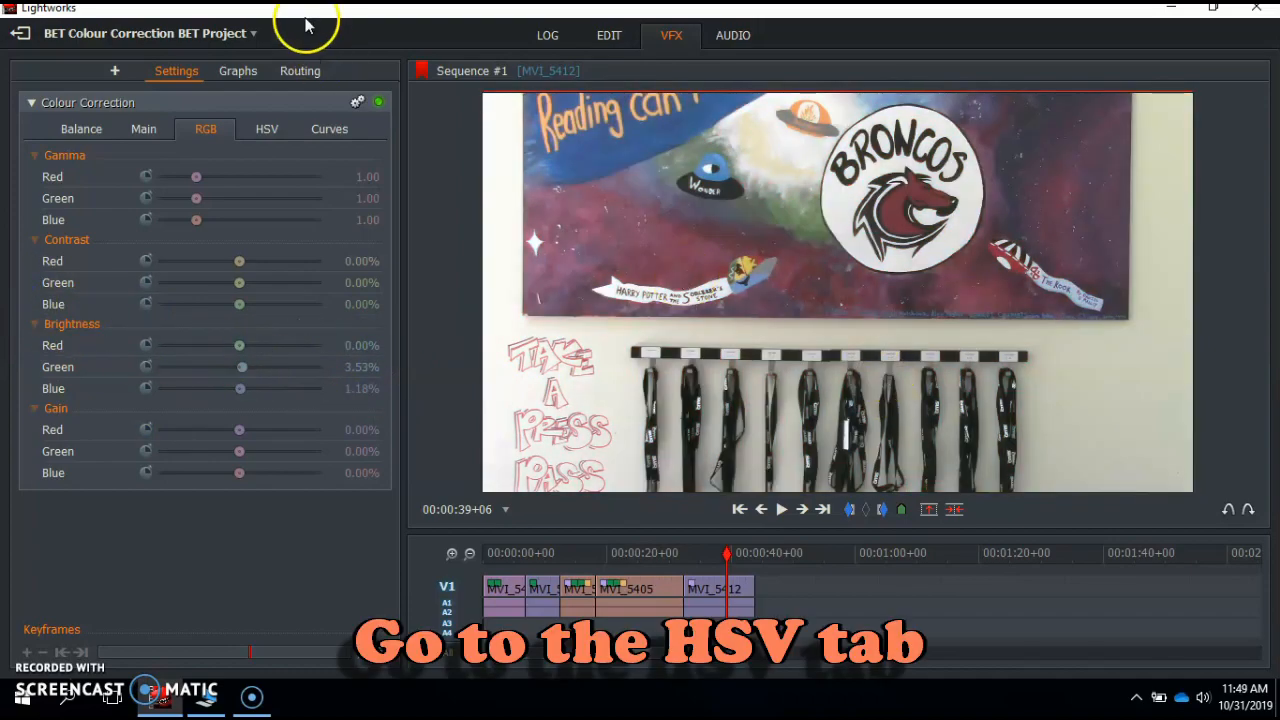
# - Test the HSV bias hue, saturation and value, with saturation and value at 100%, and reset all three to 0.00%
pyautogui.click(262, 130)
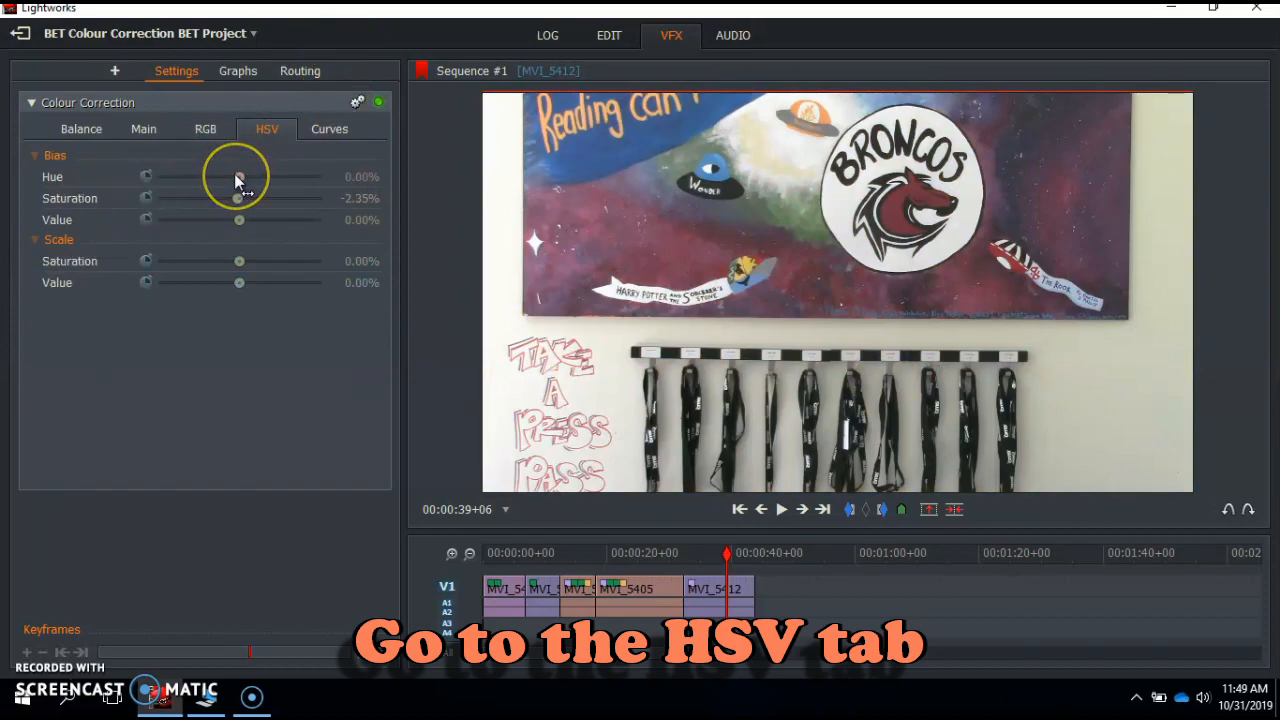
pyautogui.moveTo(238, 178); pyautogui.dragTo(355, 195)
pyautogui.moveTo(317, 197); pyautogui.dragTo(238, 178)
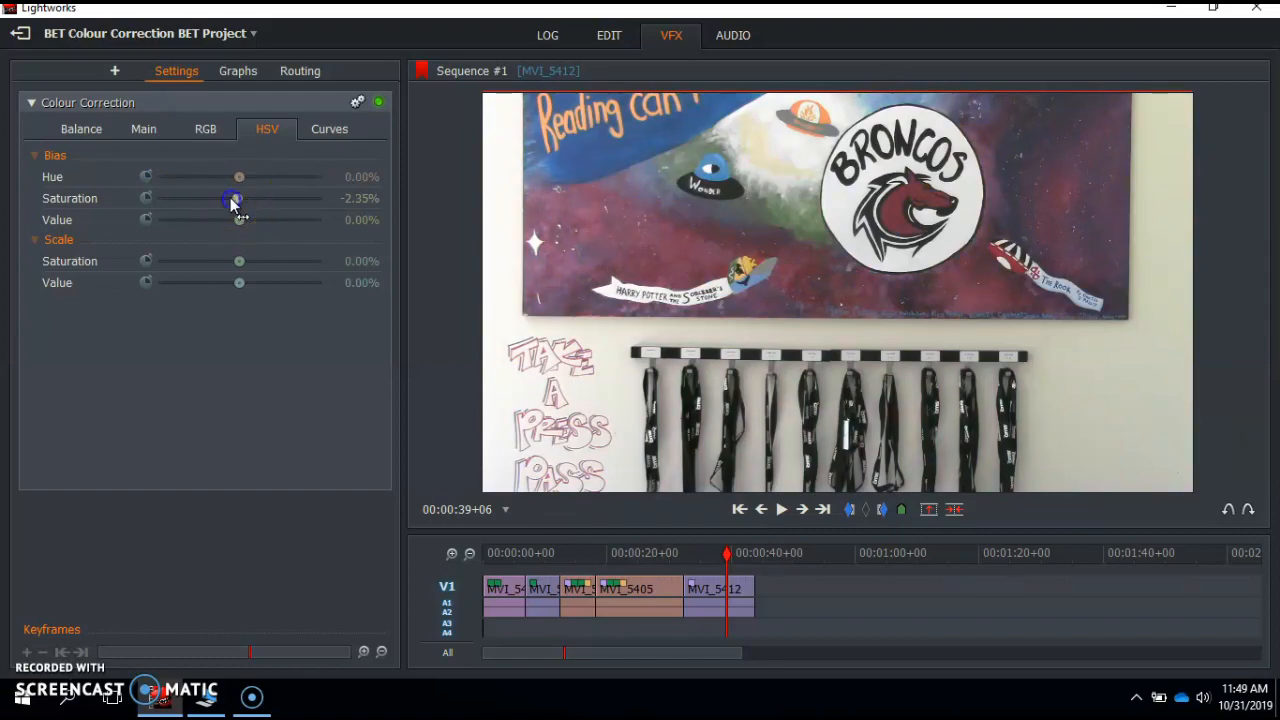
pyautogui.moveTo(236, 201); pyautogui.dragTo(381, 197)
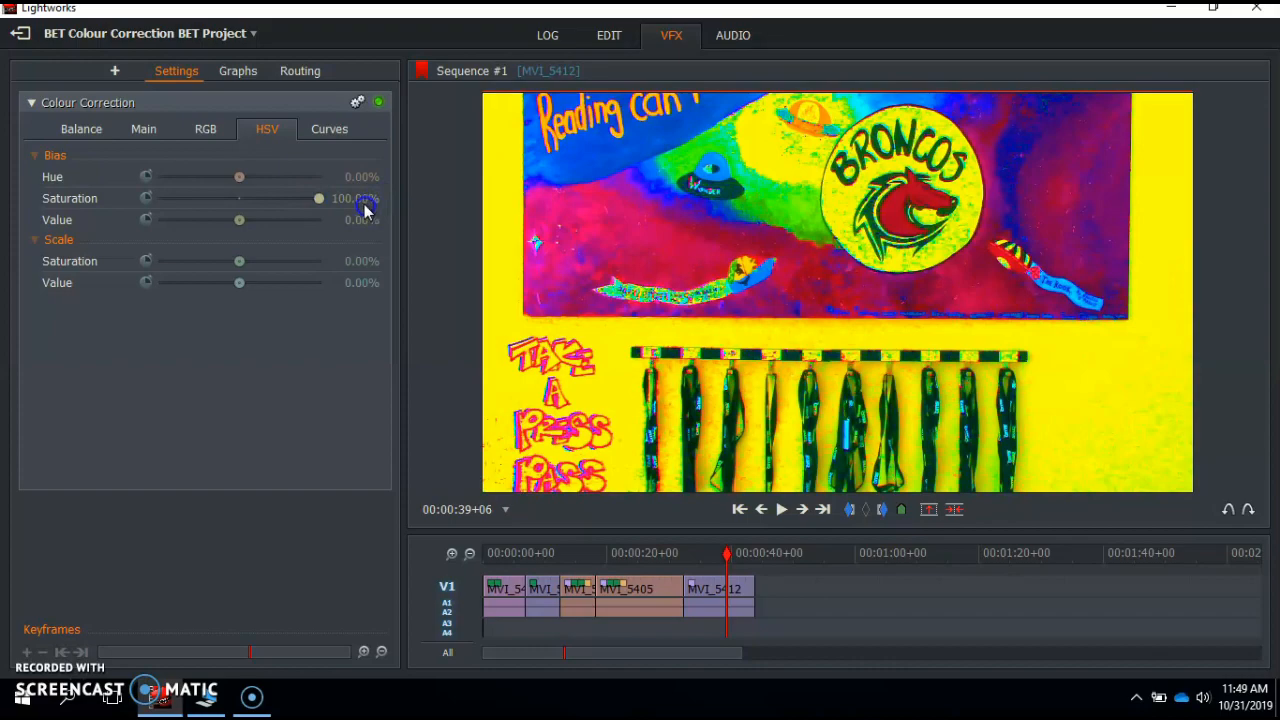
pyautogui.moveTo(365, 210); pyautogui.dragTo(420, 237)
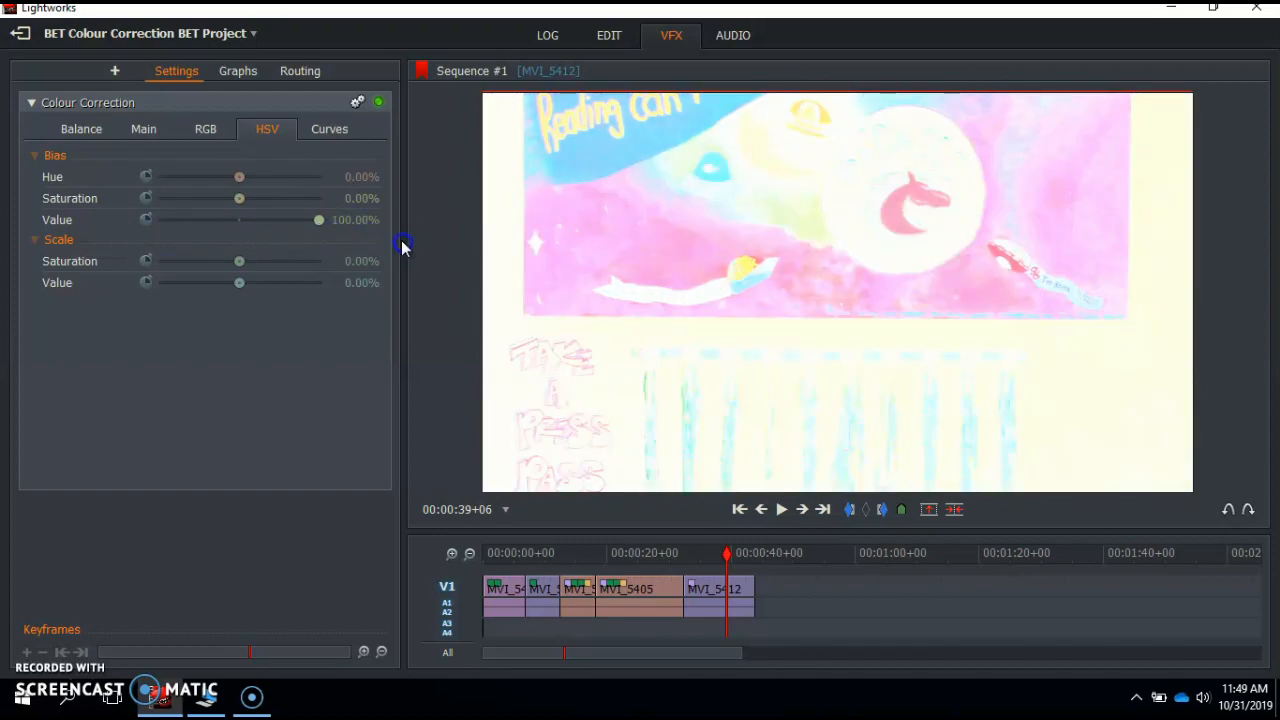
pyautogui.moveTo(340, 255); pyautogui.dragTo(246, 221)
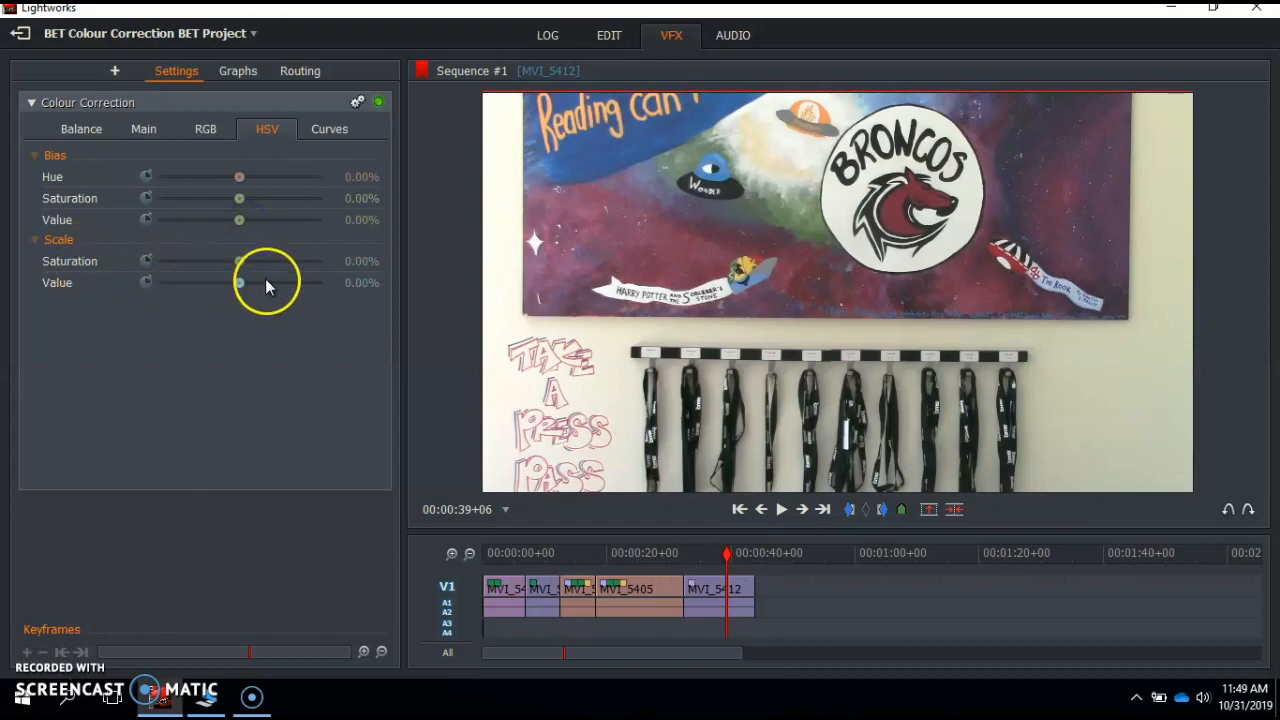
# - Try the HSV scale saturation at 100%, add the main saturation at 100% for comparison, and reset both to 0.00%
pyautogui.moveTo(278, 272); pyautogui.dragTo(368, 281)
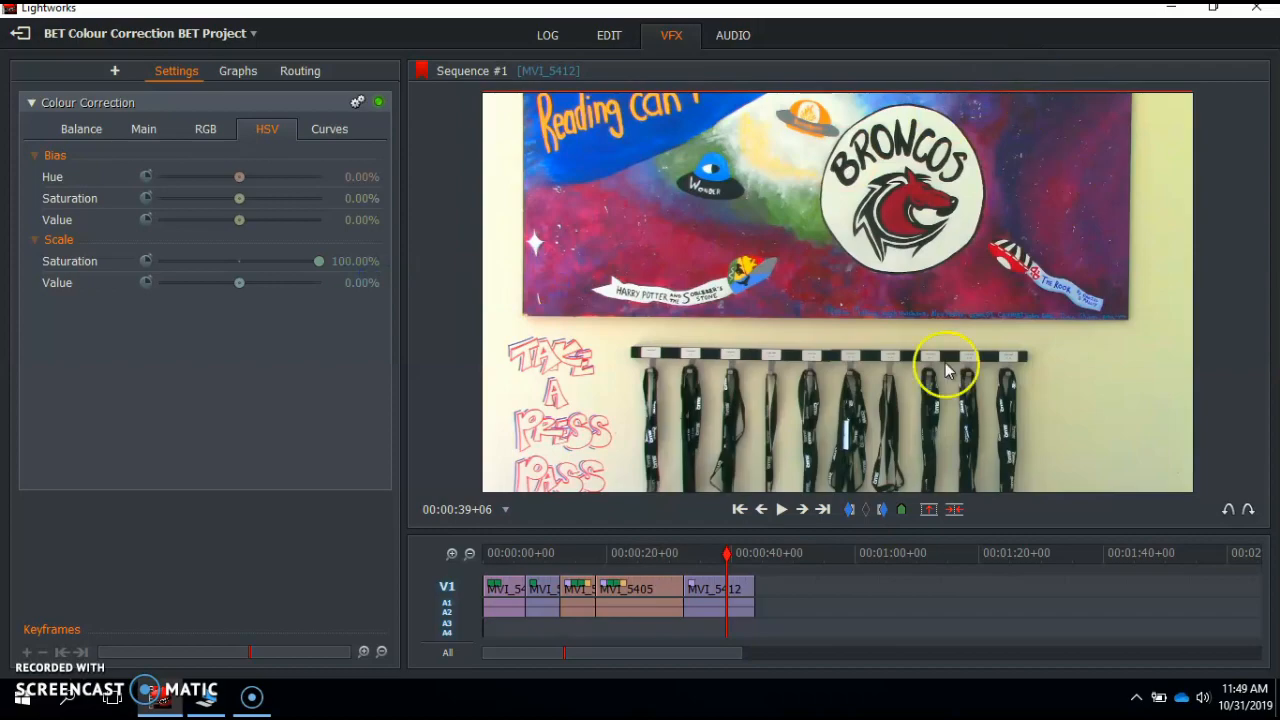
pyautogui.click(380, 104)
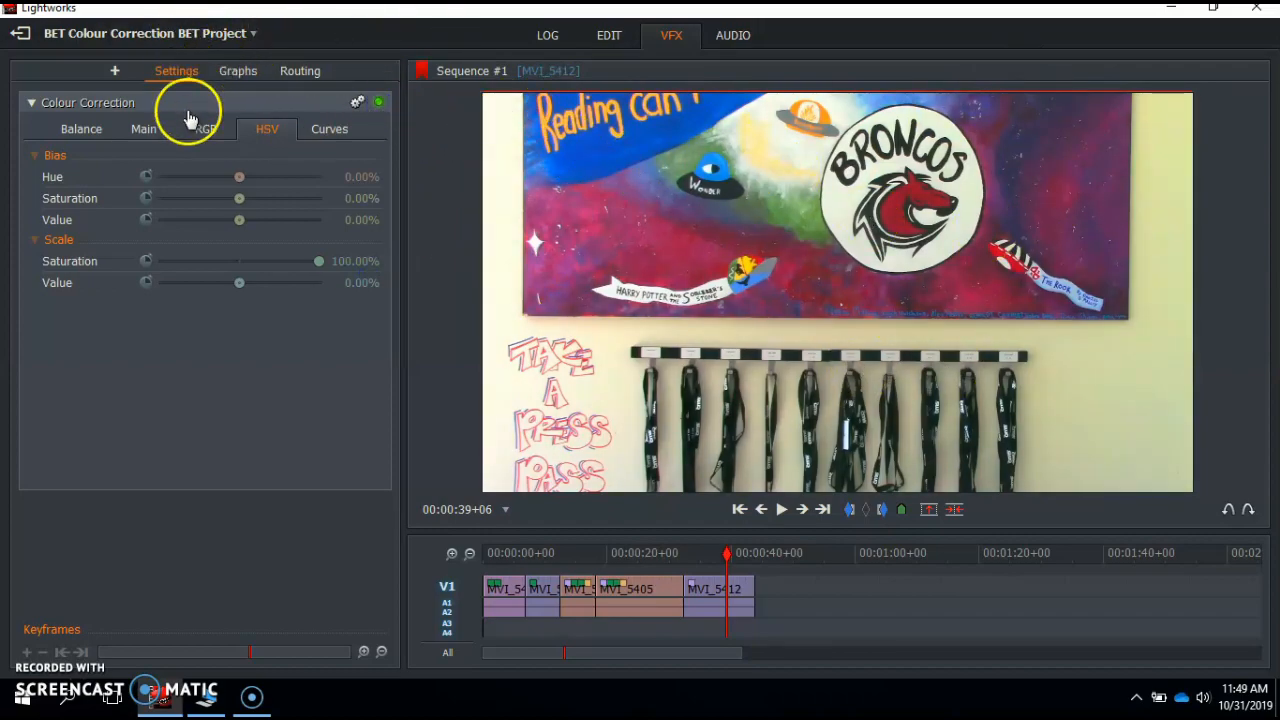
pyautogui.click(145, 129)
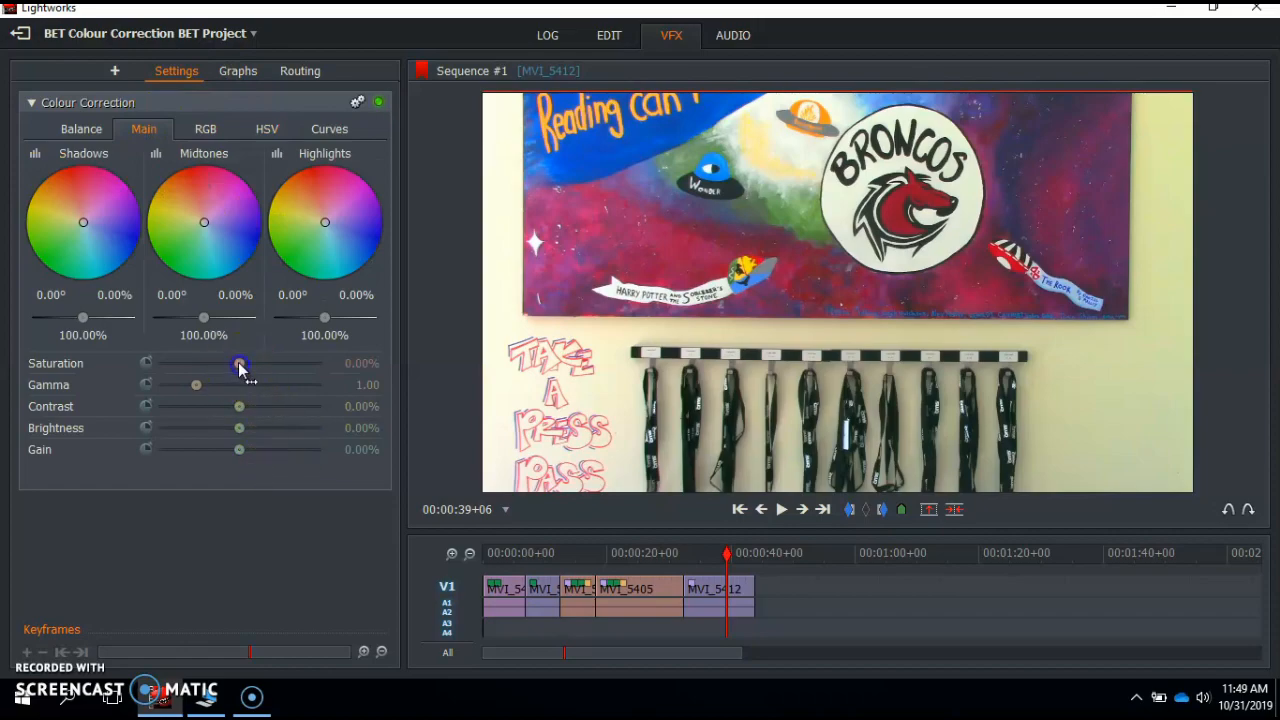
pyautogui.moveTo(240, 366); pyautogui.dragTo(300, 368)
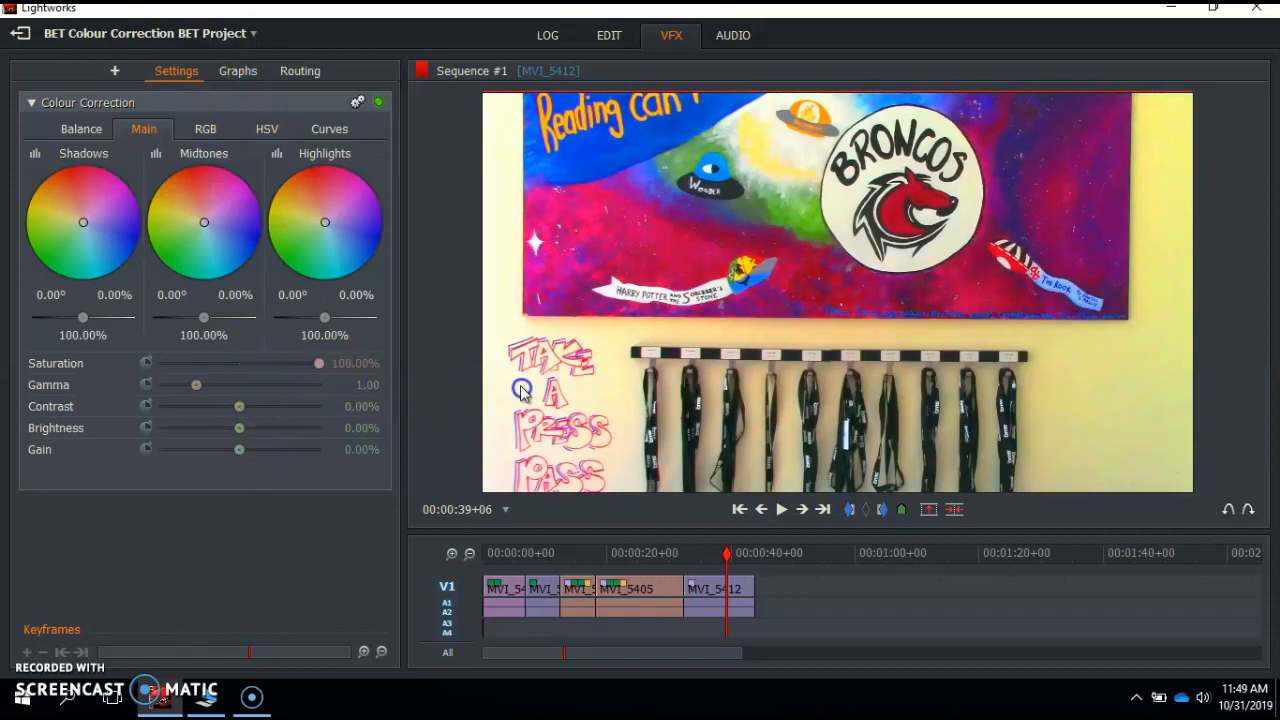
pyautogui.moveTo(383, 388); pyautogui.dragTo(264, 365)
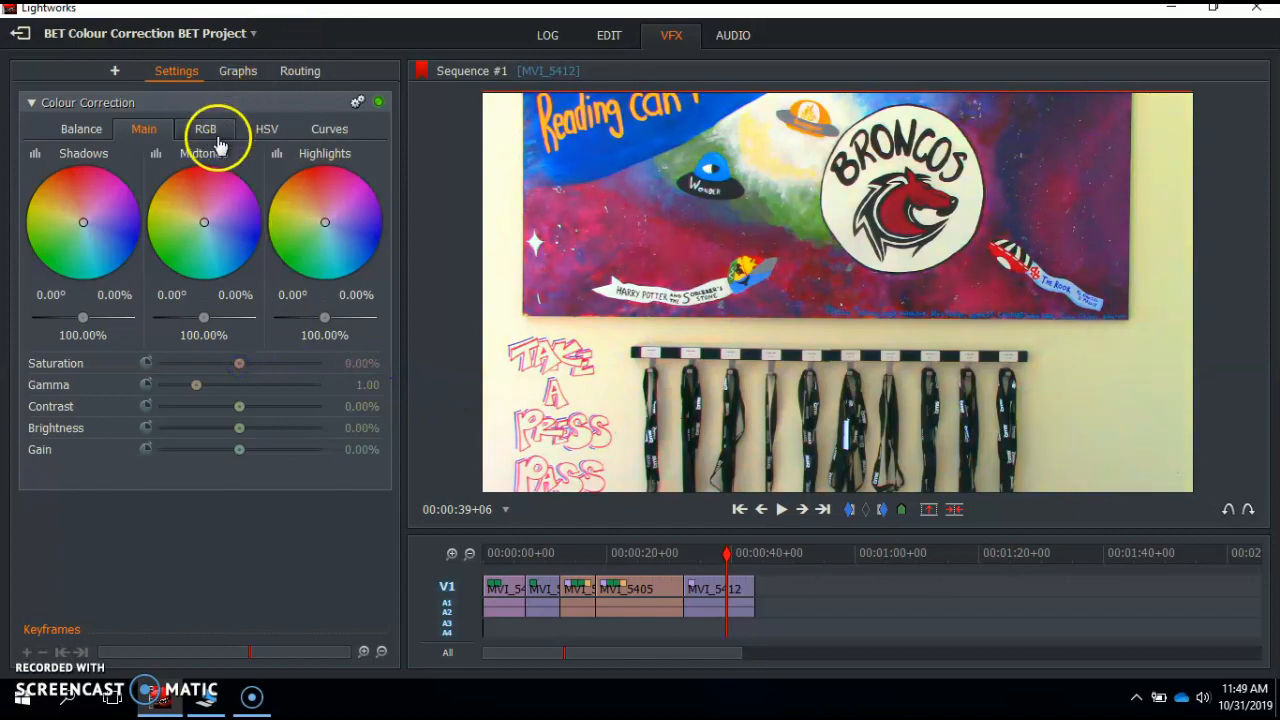
pyautogui.click(266, 129)
pyautogui.click(237, 261)
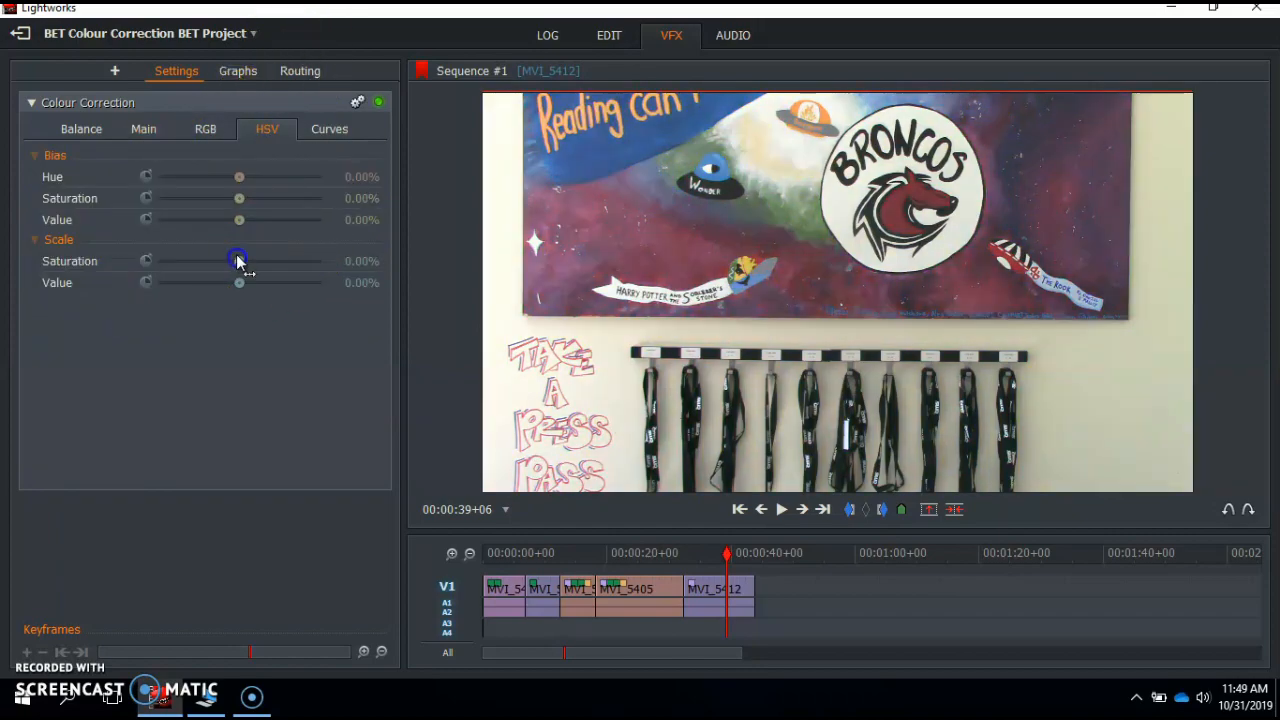
# - Set the HSV scale value to 100% and the bias value to -100%
pyautogui.moveTo(244, 284); pyautogui.dragTo(480, 290)
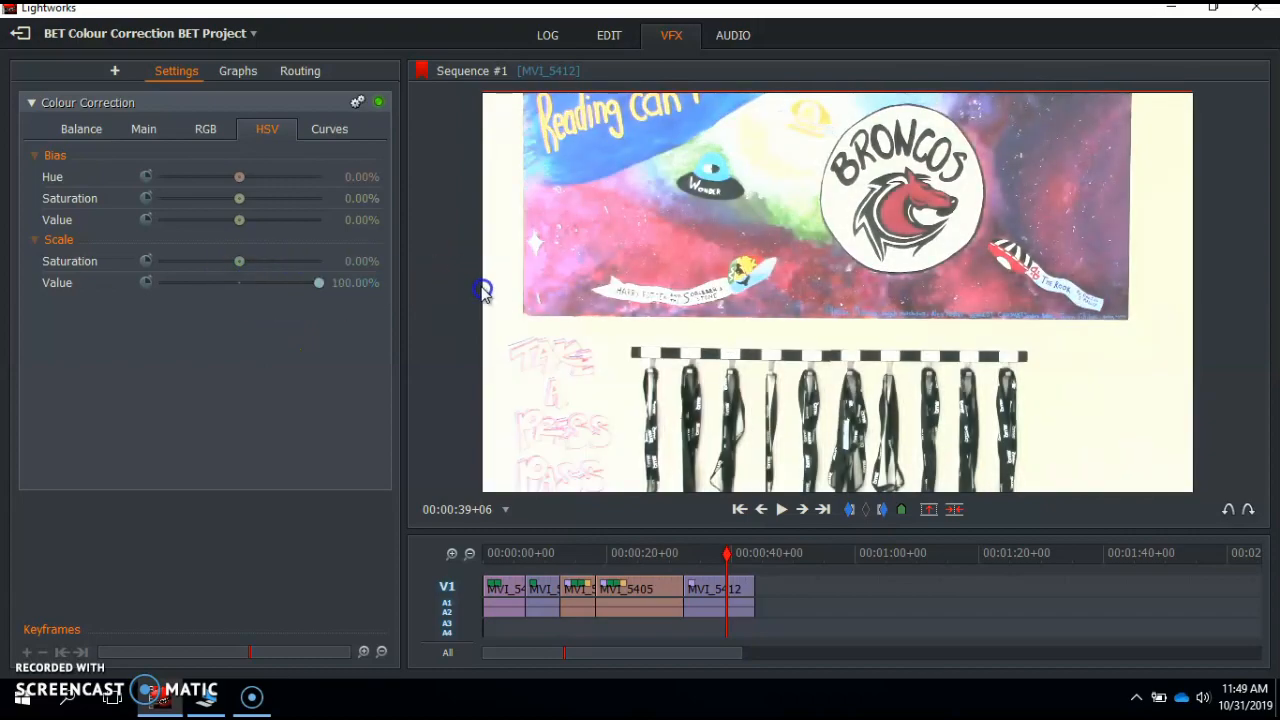
pyautogui.moveTo(240, 219); pyautogui.dragTo(80, 280)
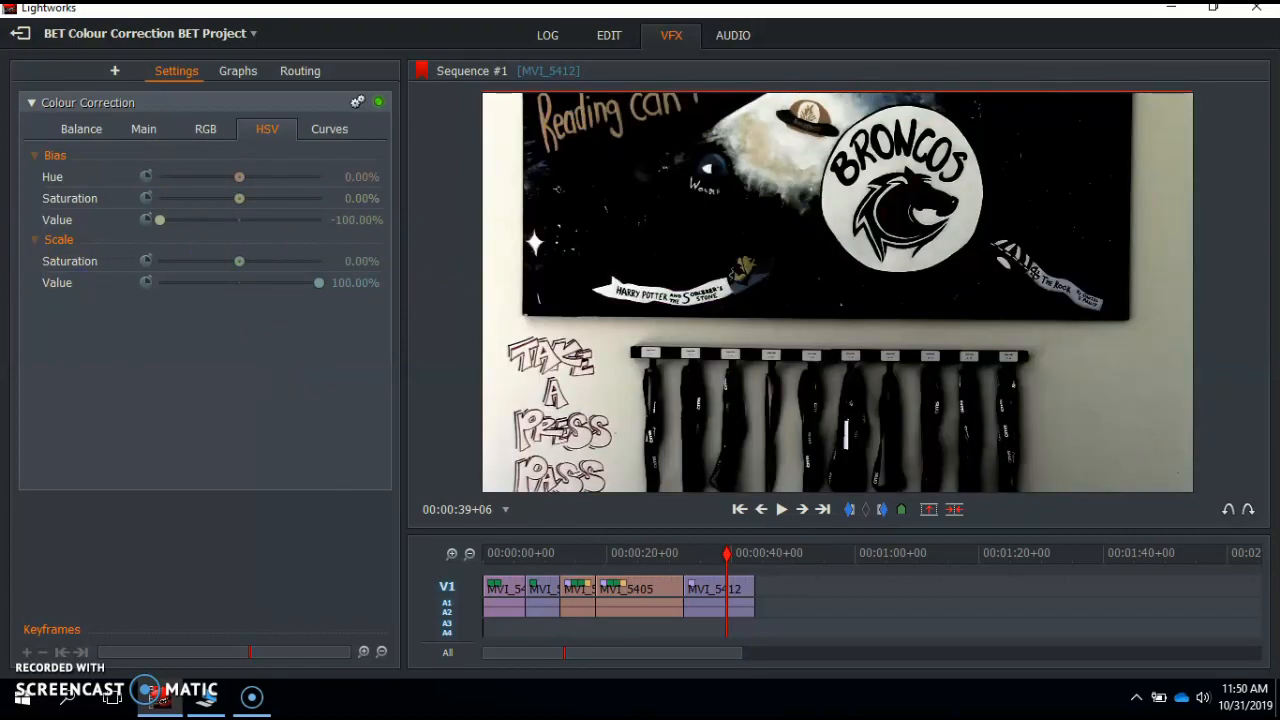
# - Set the HSV bias value to -3.53% and the HSV scale value back to 0.00%
pyautogui.moveTo(160, 221); pyautogui.dragTo(238, 228)
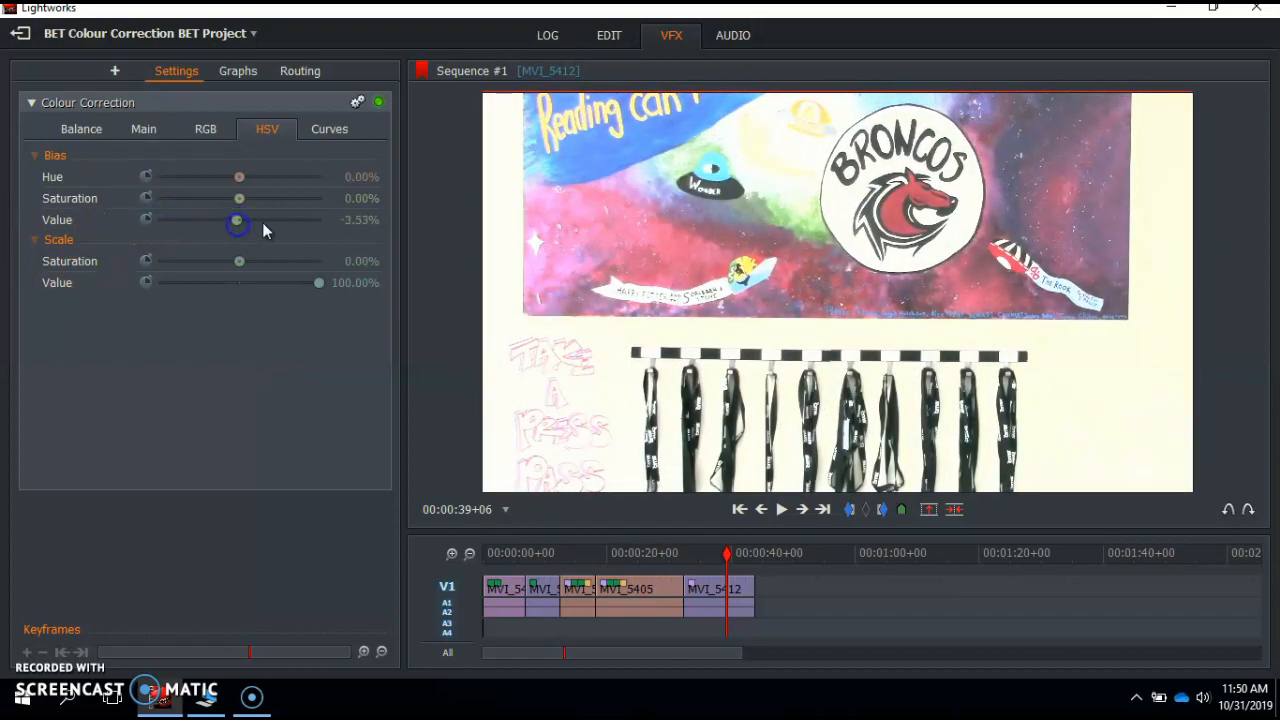
pyautogui.click(240, 283)
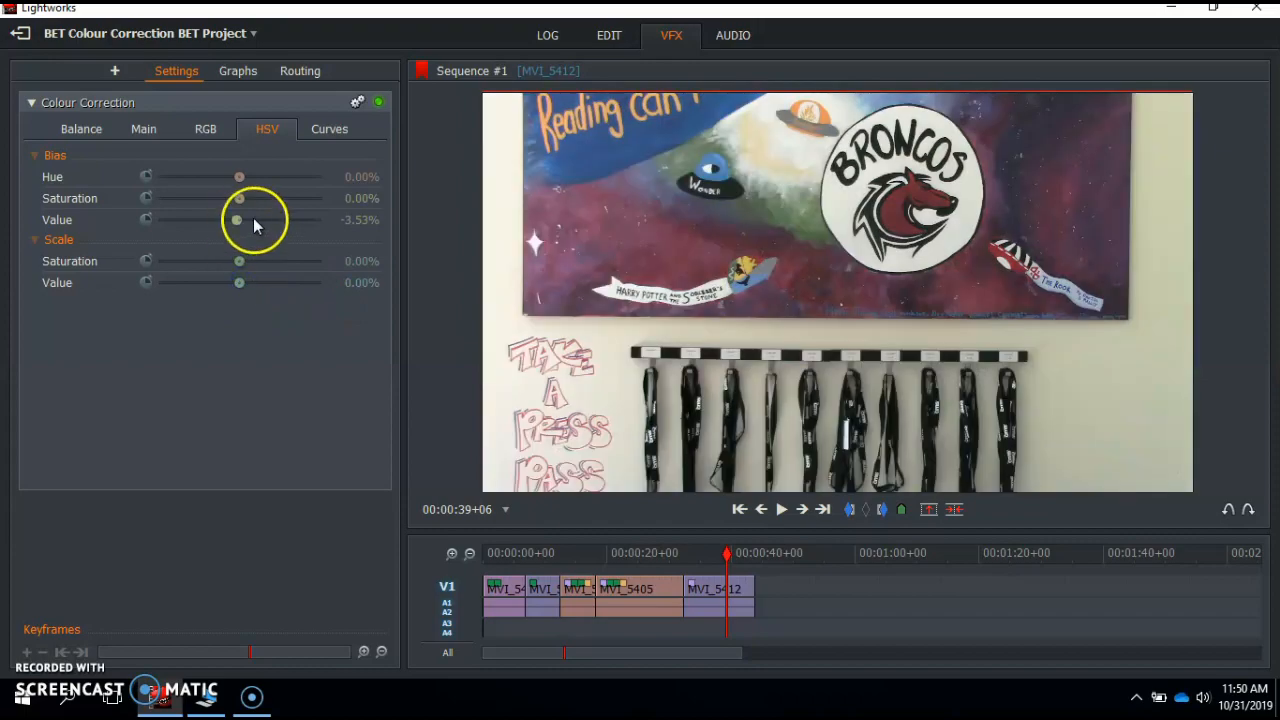
# - Reshape the RGB curve with extra control points, raising the shadows and midtones steeply and pulling the upper tones into a deep dip
pyautogui.click(306, 134)
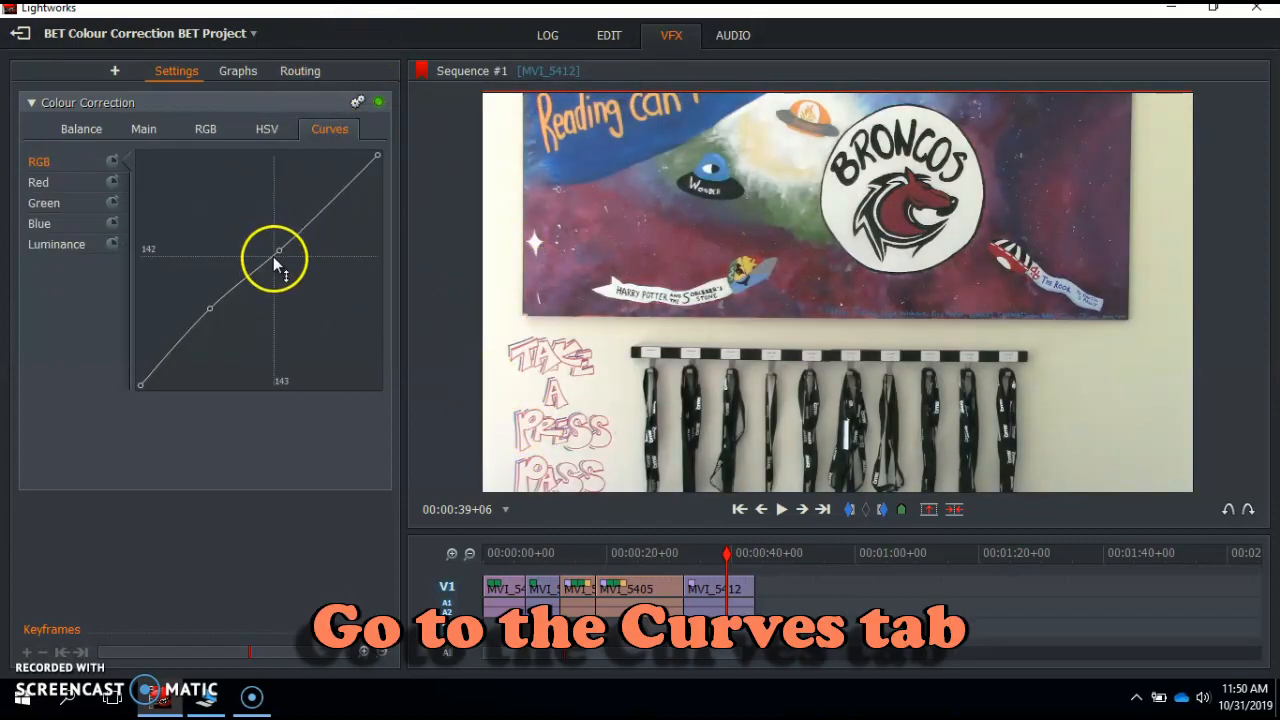
pyautogui.click(341, 207)
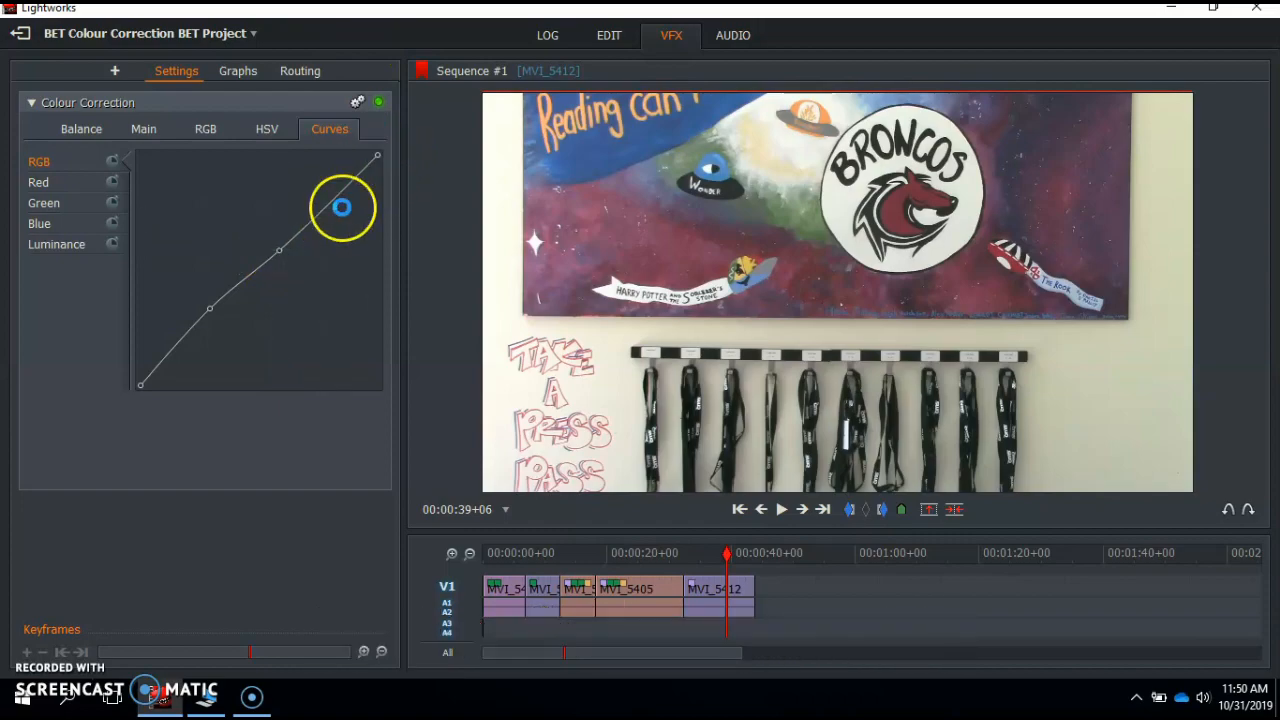
pyautogui.moveTo(182, 333); pyautogui.dragTo(169, 241)
pyautogui.moveTo(316, 222); pyautogui.dragTo(314, 336)
pyautogui.moveTo(263, 234); pyautogui.dragTo(276, 165)
pyautogui.moveTo(362, 198); pyautogui.dragTo(260, 274)
pyautogui.rightClick(265, 260)
pyautogui.click(254, 273)
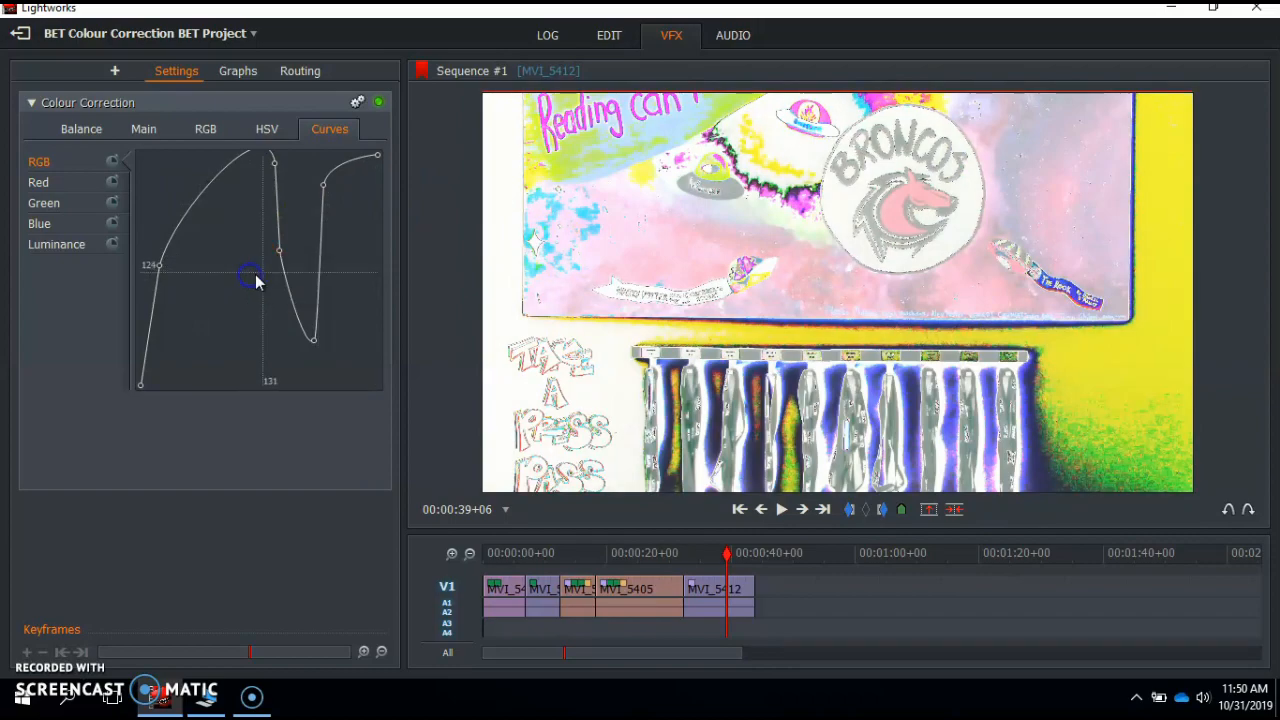
# - Switch the Colour Correction effect off and on to compare the picture, leaving the effect disabled
pyautogui.click(381, 105)
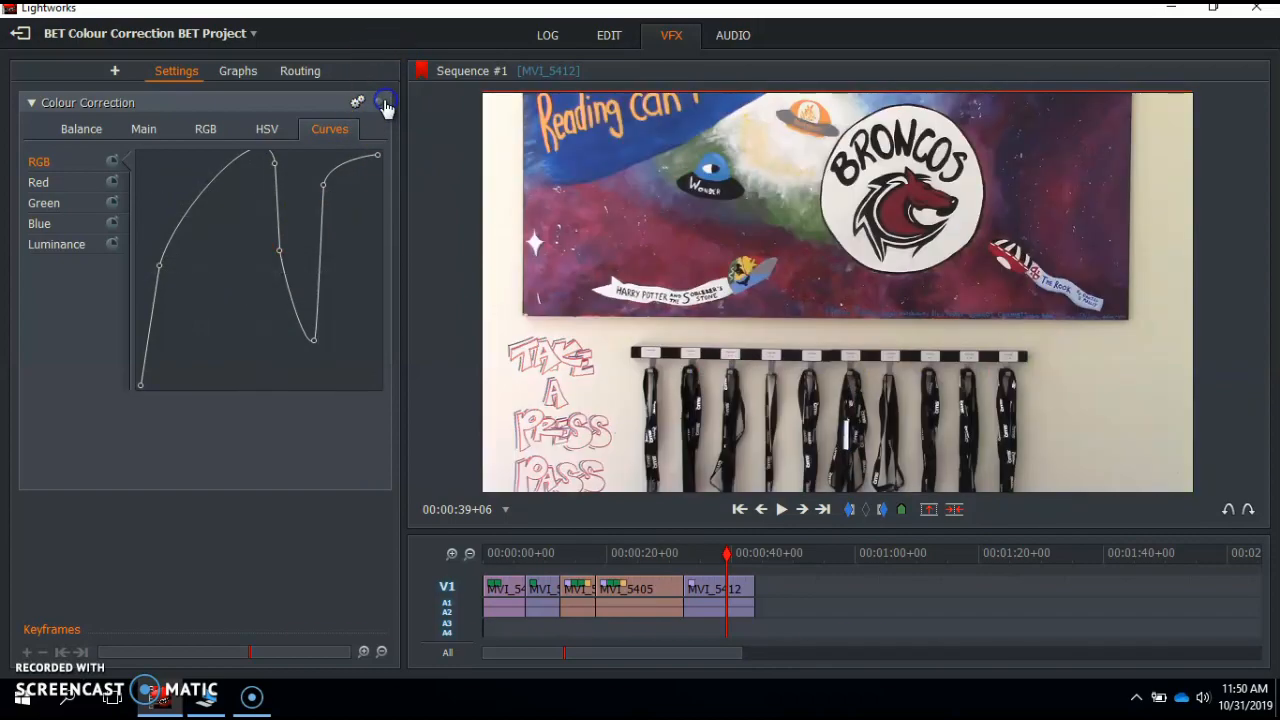
pyautogui.click(380, 108)
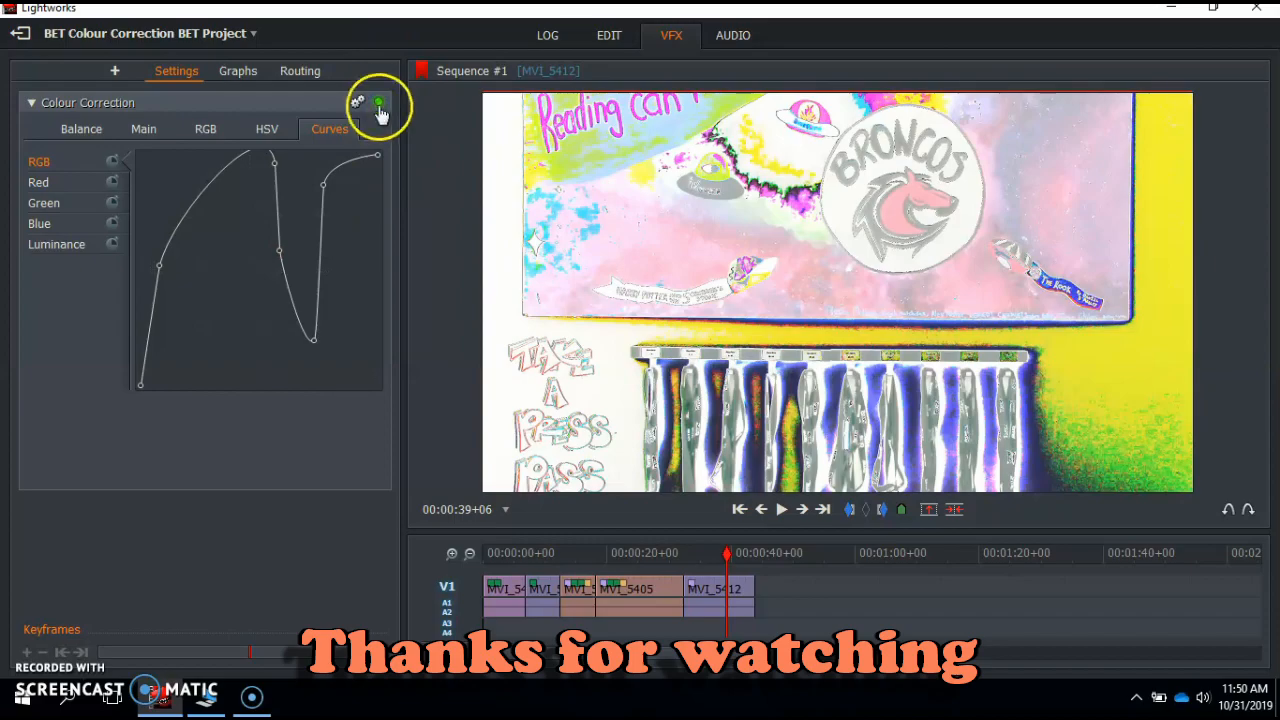
pyautogui.click(380, 108)
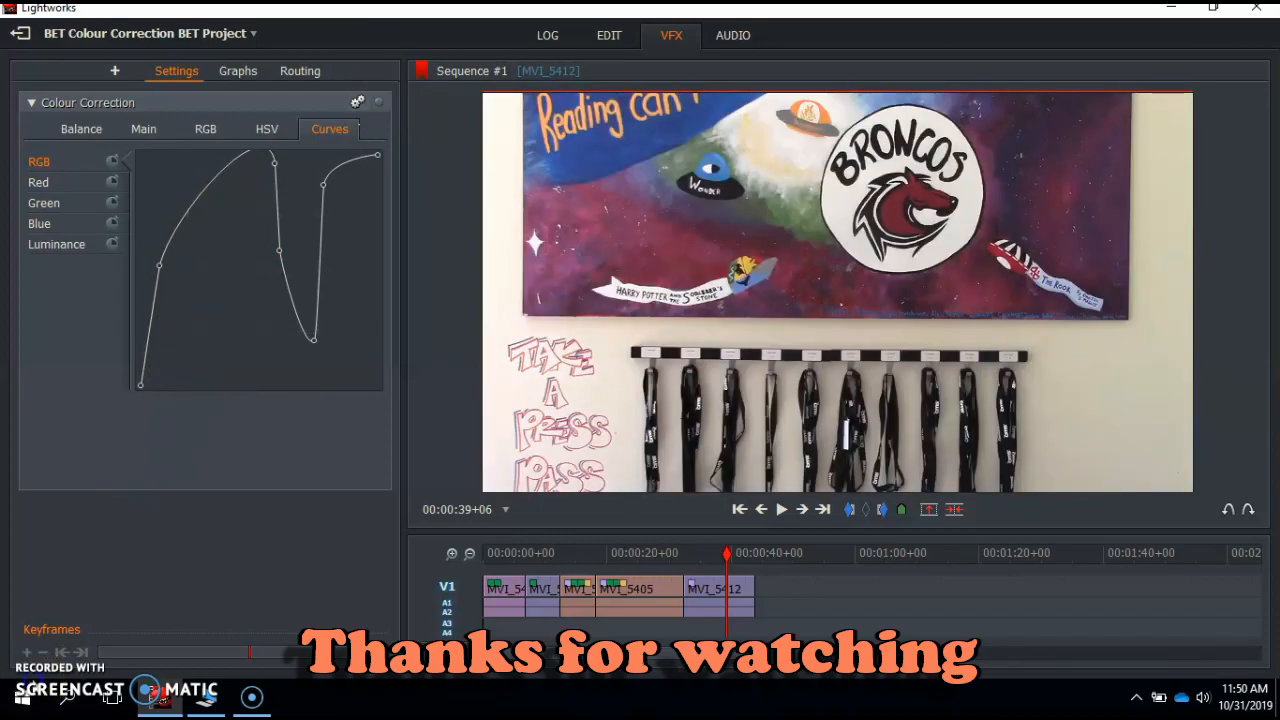